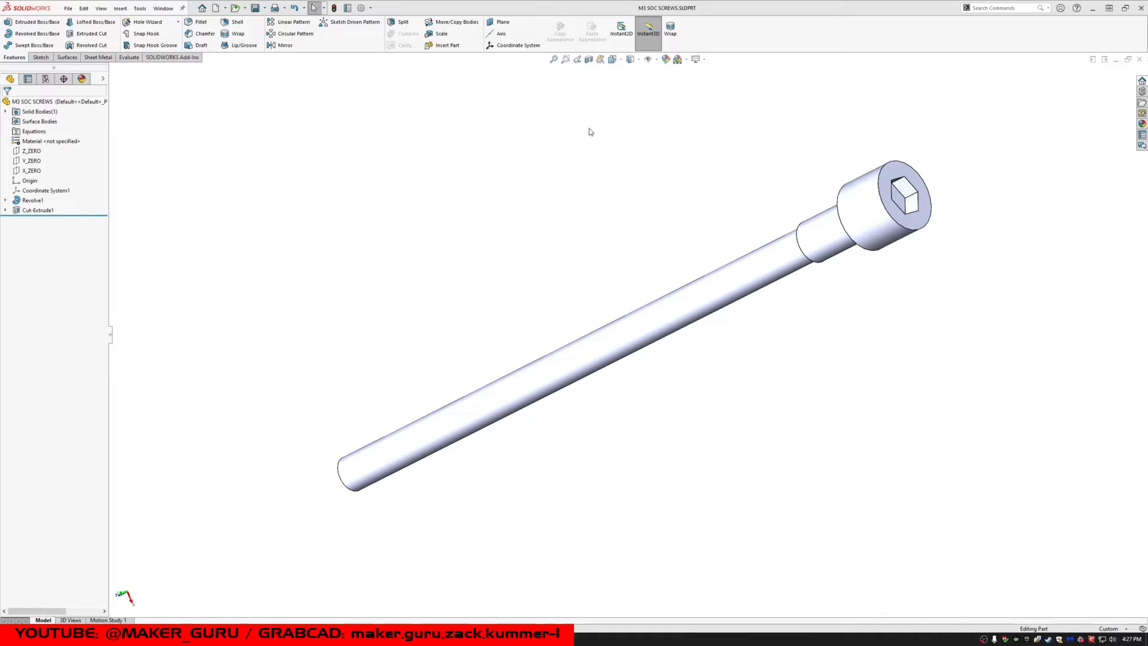
- Set the configuration-specific THD_LG property to 30 and rebuild the screw model
left_click(349, 9)
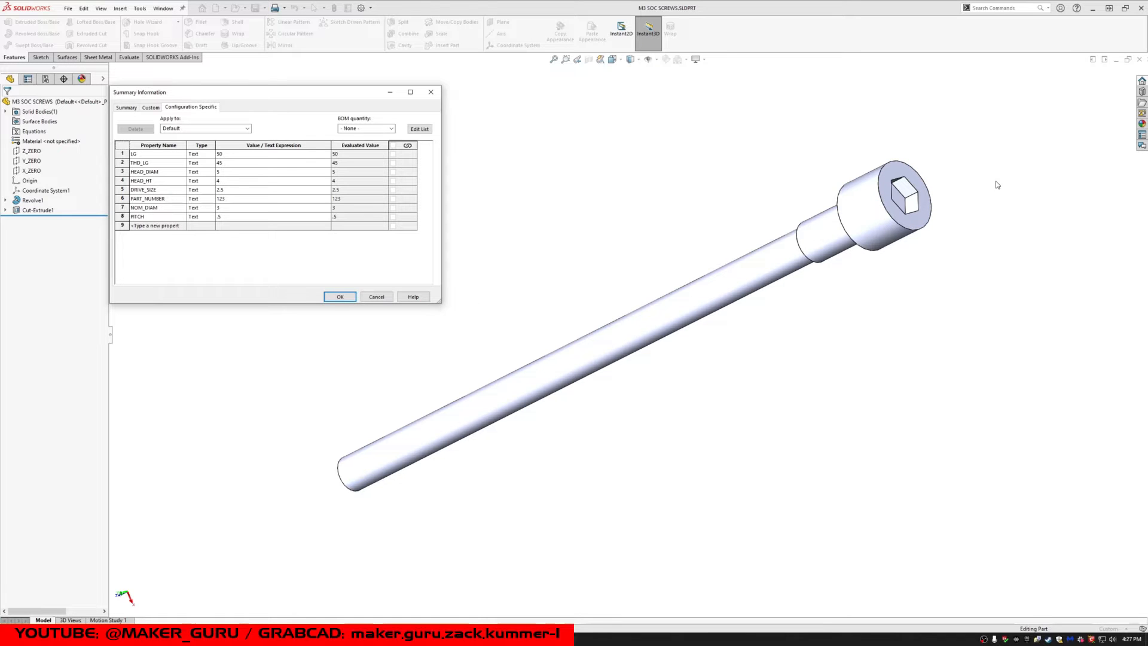
left_click(238, 162)
left_click(340, 296)
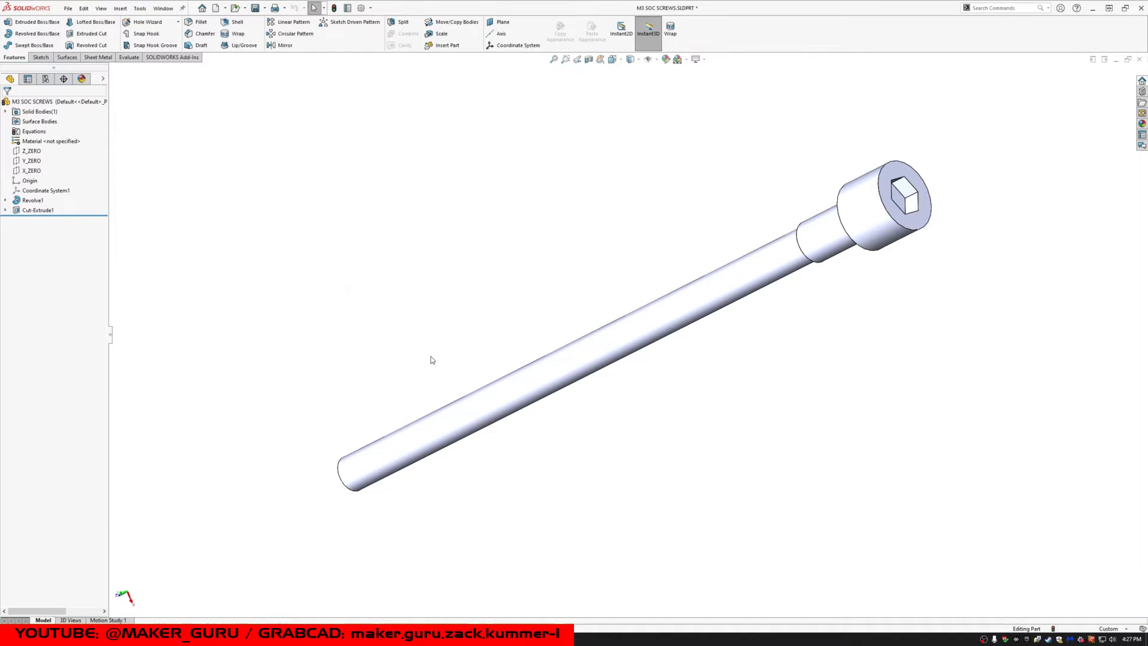
key("ctrl+b")
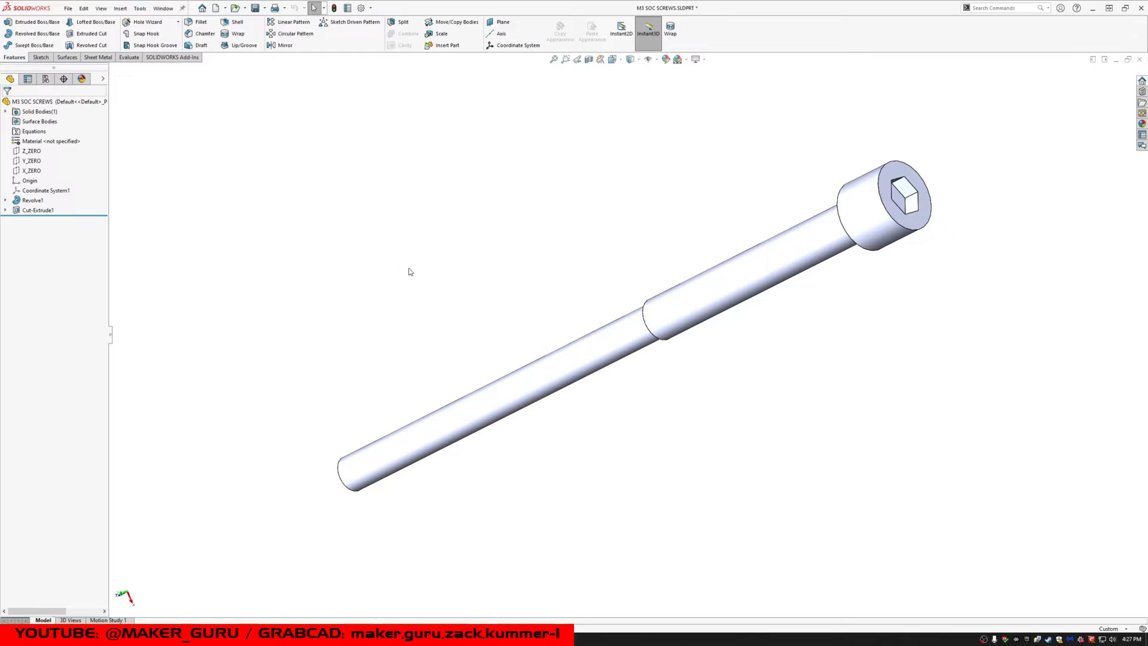
- Insert a blank design table into the screw part
left_click(45, 78)
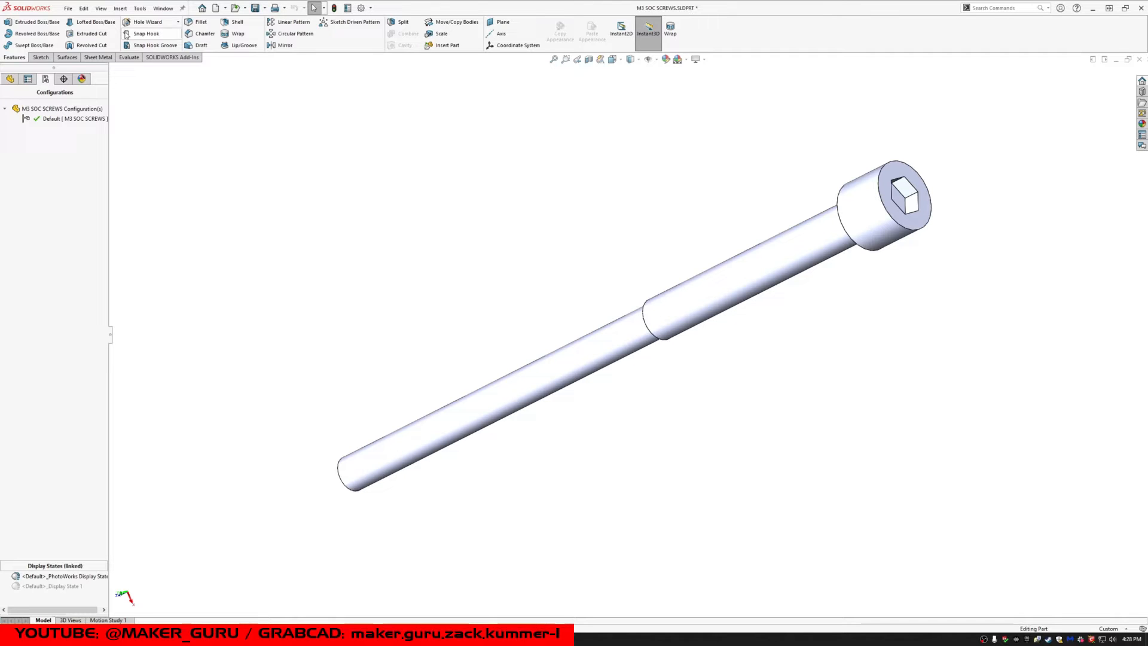
left_click(120, 8)
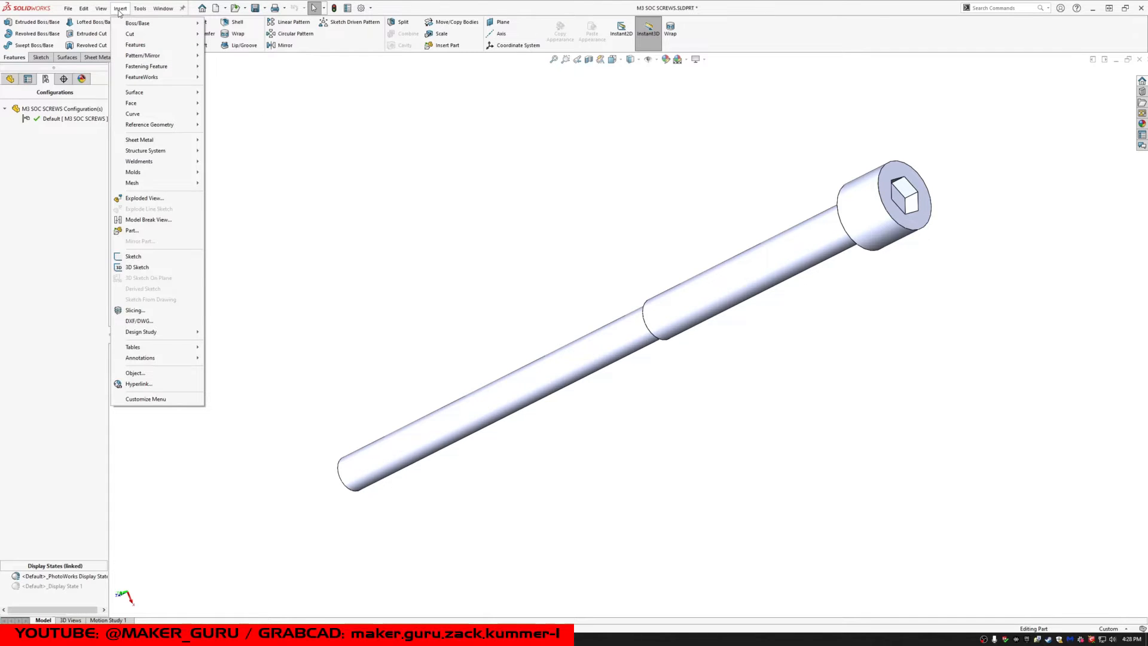
mouse_move(161, 353)
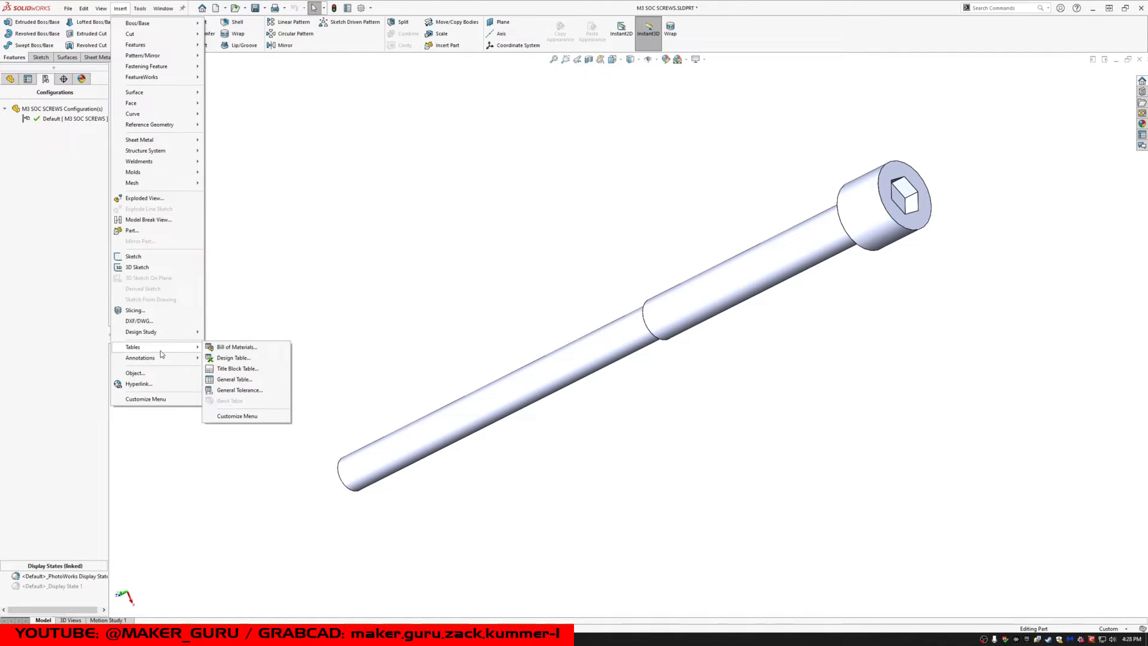
left_click(252, 359)
left_click(28, 130)
left_click(7, 104)
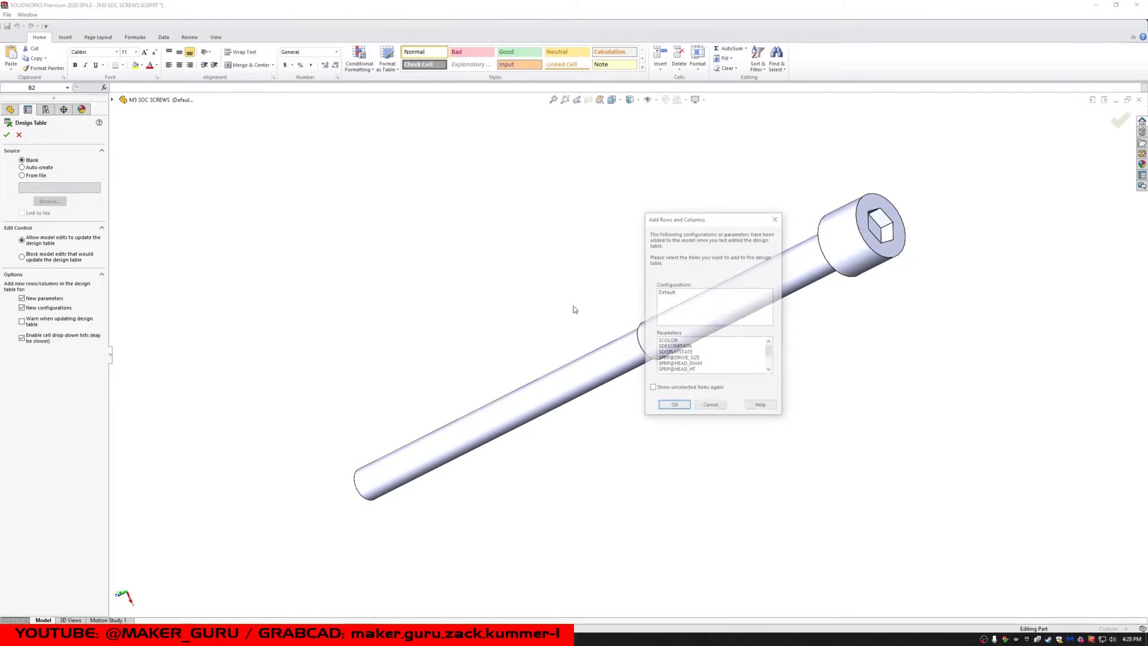
- Add the Default configuration and all custom property parameters, from DRIVE_SIZE through THD_LG, to the design table
left_click(674, 292)
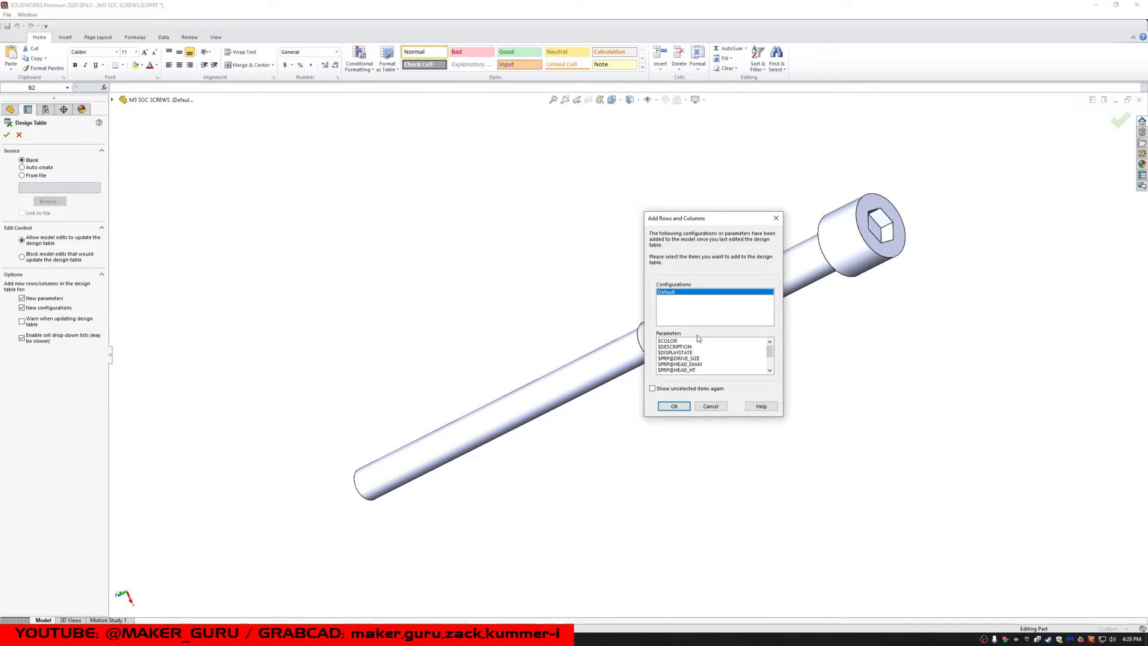
left_click_drag(677, 358, 677, 361)
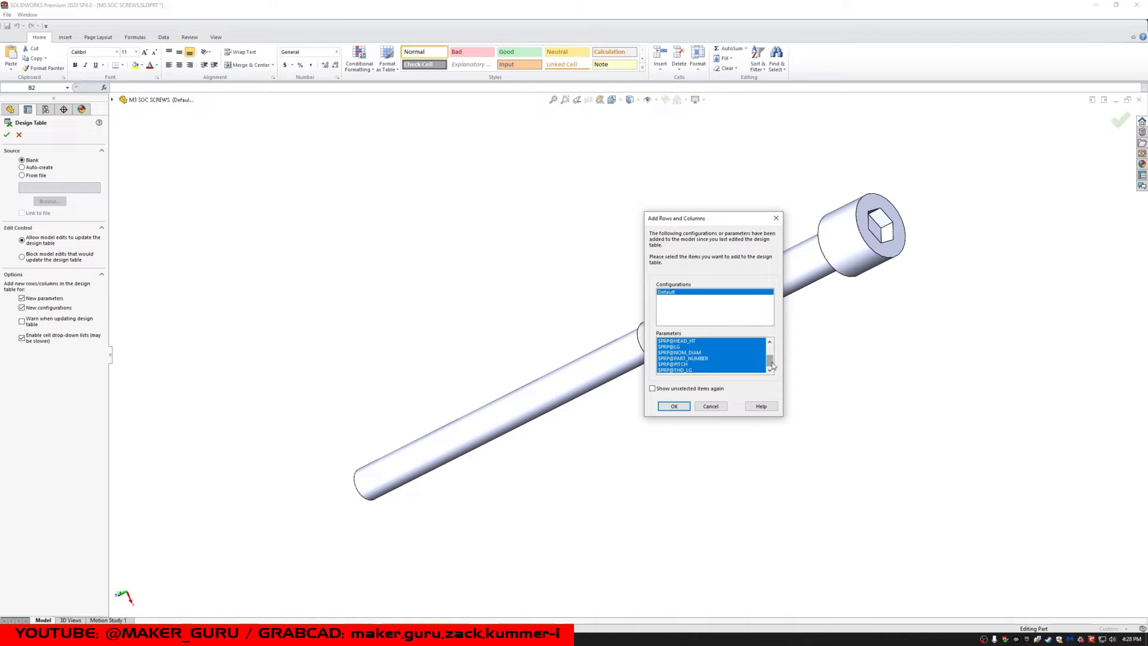
scroll(670, 358, "up", 2)
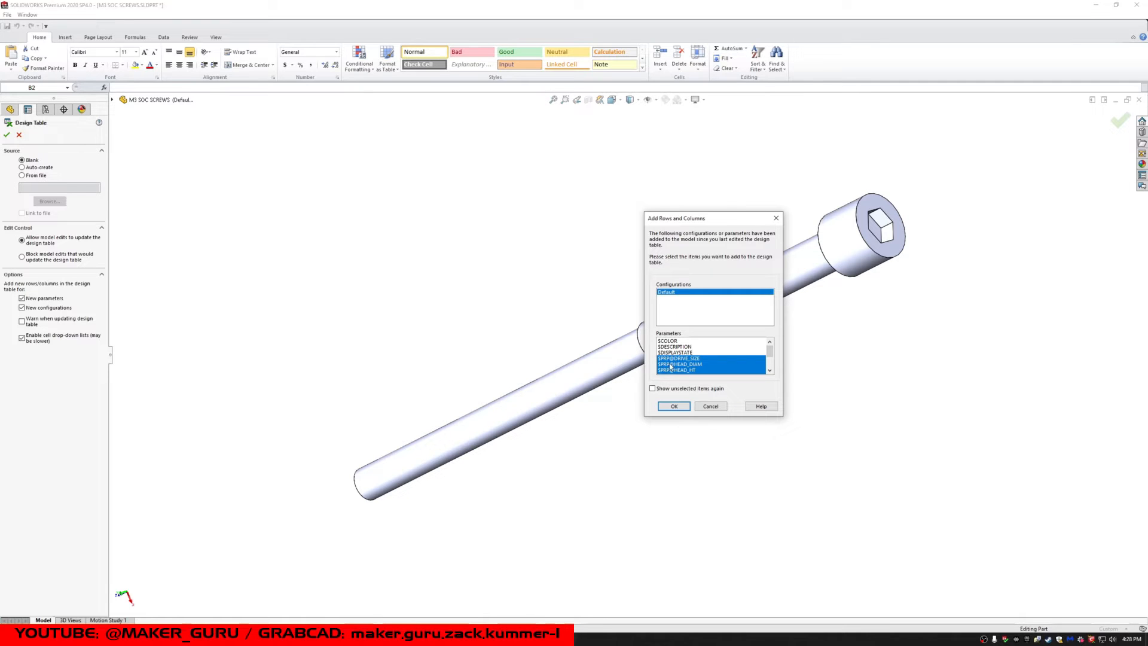
left_click(670, 406)
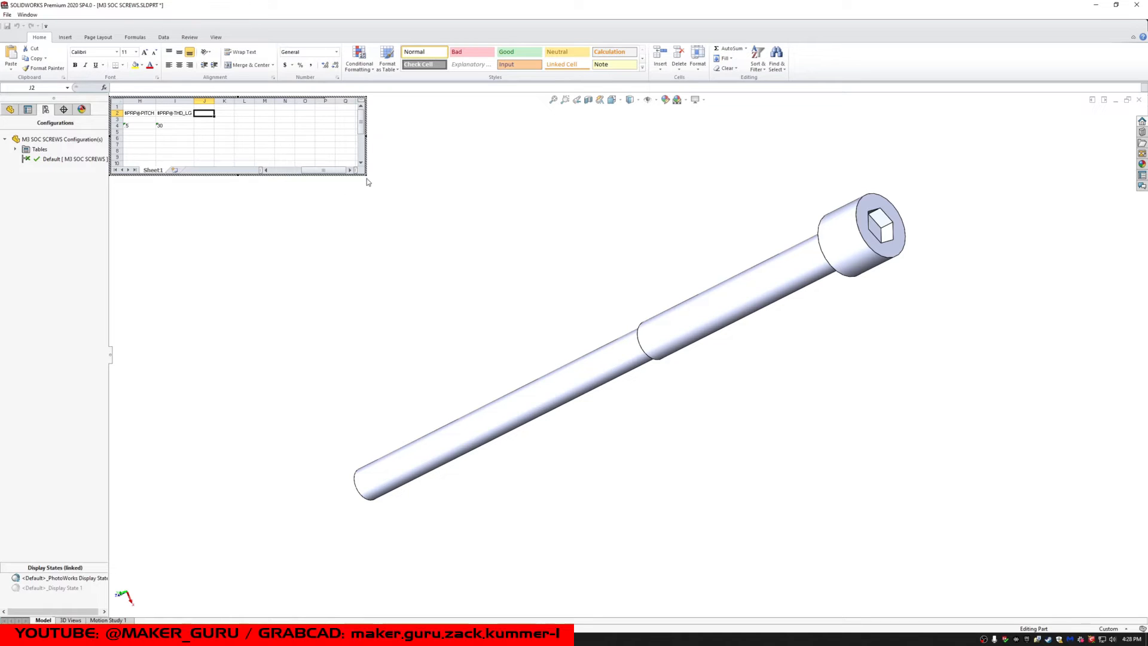
- Enlarge the design table so all its columns fit in view, and delete the First Instance row
left_click_drag(366, 177, 368, 176)
left_click_drag(966, 485, 1031, 556)
left_click(695, 553)
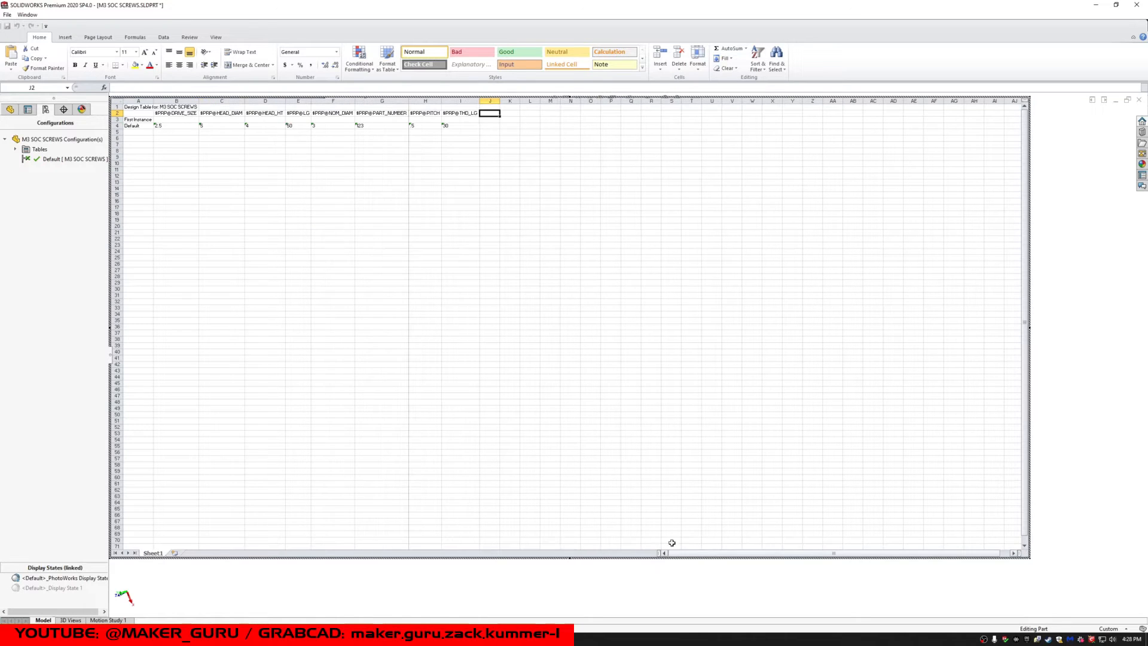
left_click(116, 119)
right_click(117, 119)
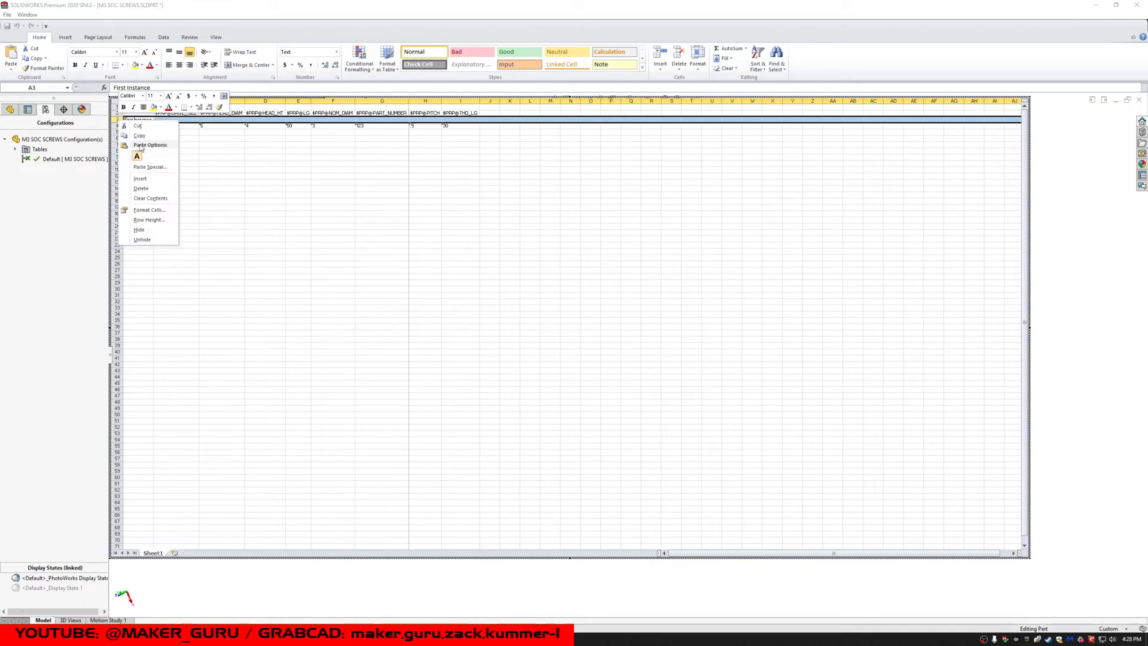
left_click(149, 187)
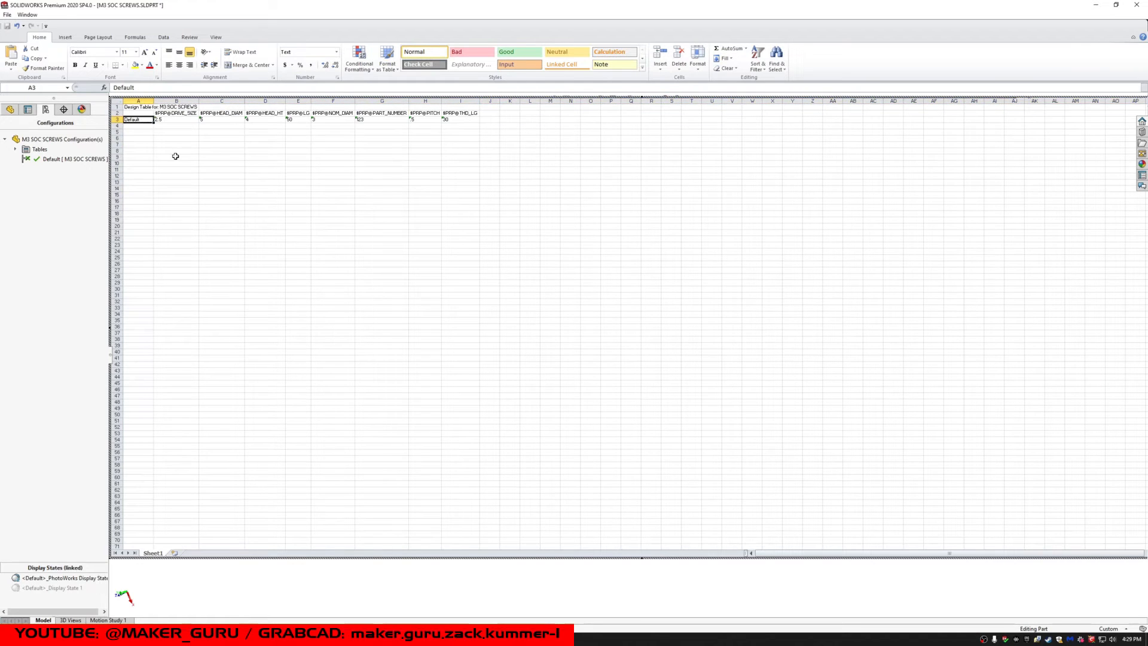
left_click(175, 157)
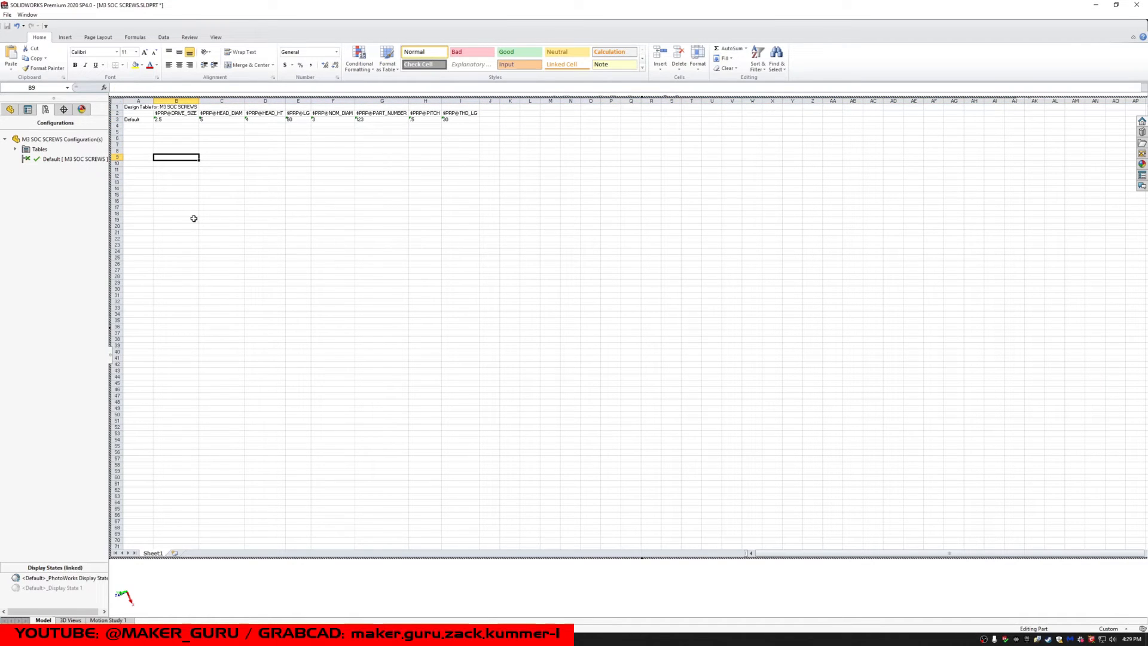
- Copy the names 04_LG through 55_LG from the TMP_M3_SOC_SCR_LIST workbook into the design table's configuration name column, starting at A3
key("alt+Tab")
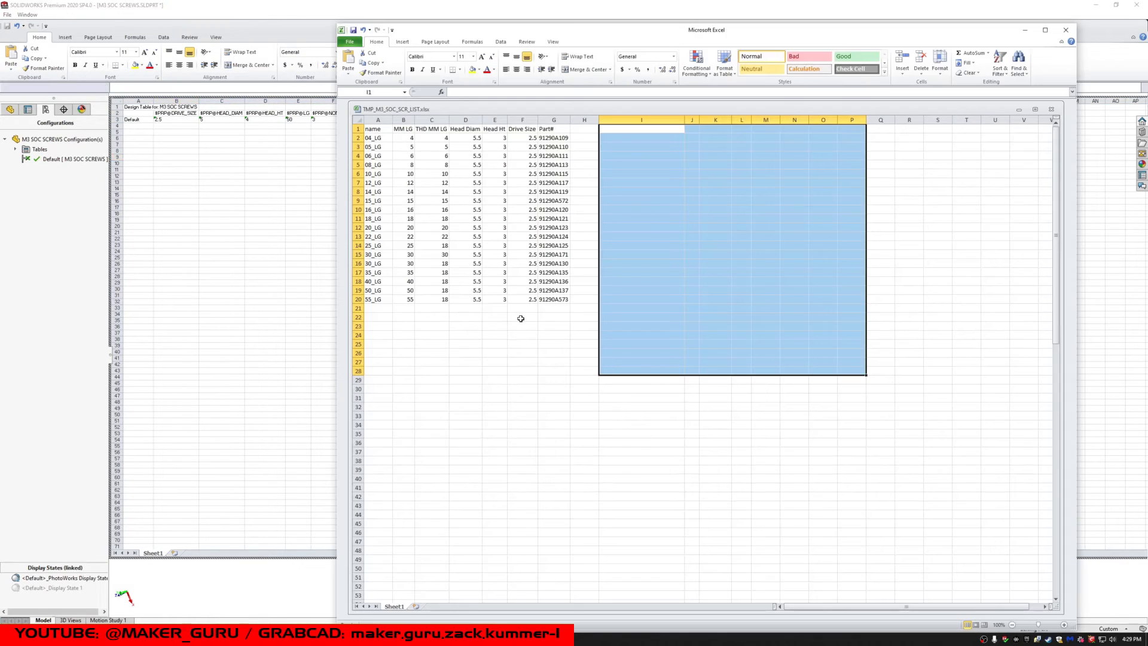
left_click(520, 318)
left_click_drag(378, 138, 378, 301)
key("ctrl+c")
left_click(134, 120)
key("ctrl+v")
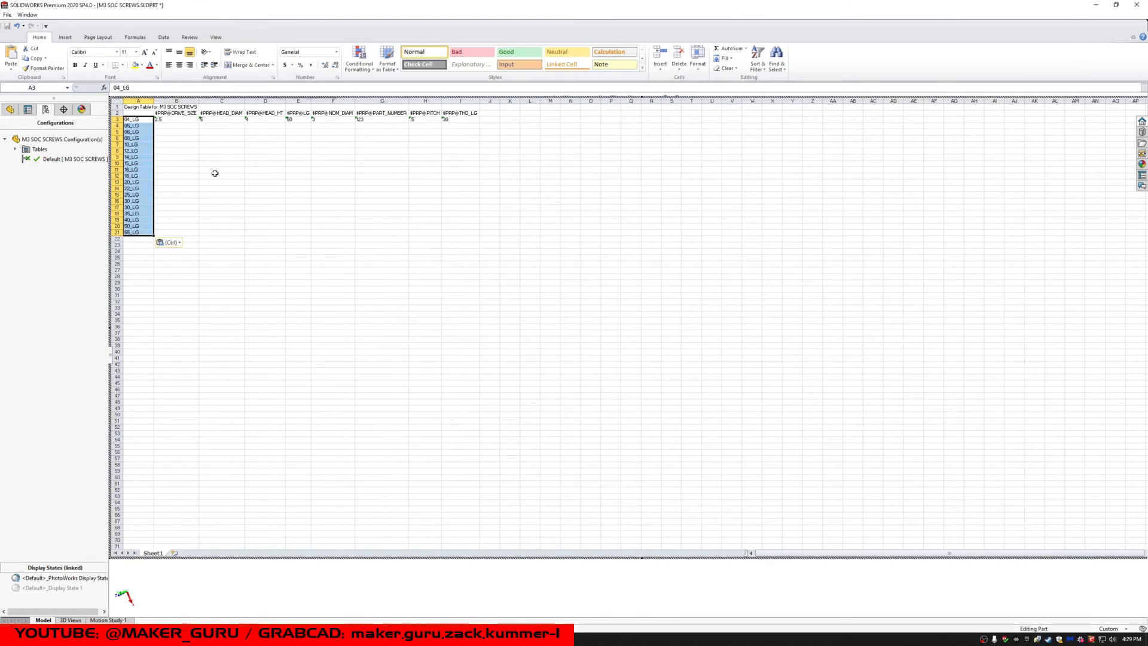
- Copy the workbook's Drive Size values for all screws into the design table's DRIVE_SIZE column, starting at B3
key("alt+Tab")
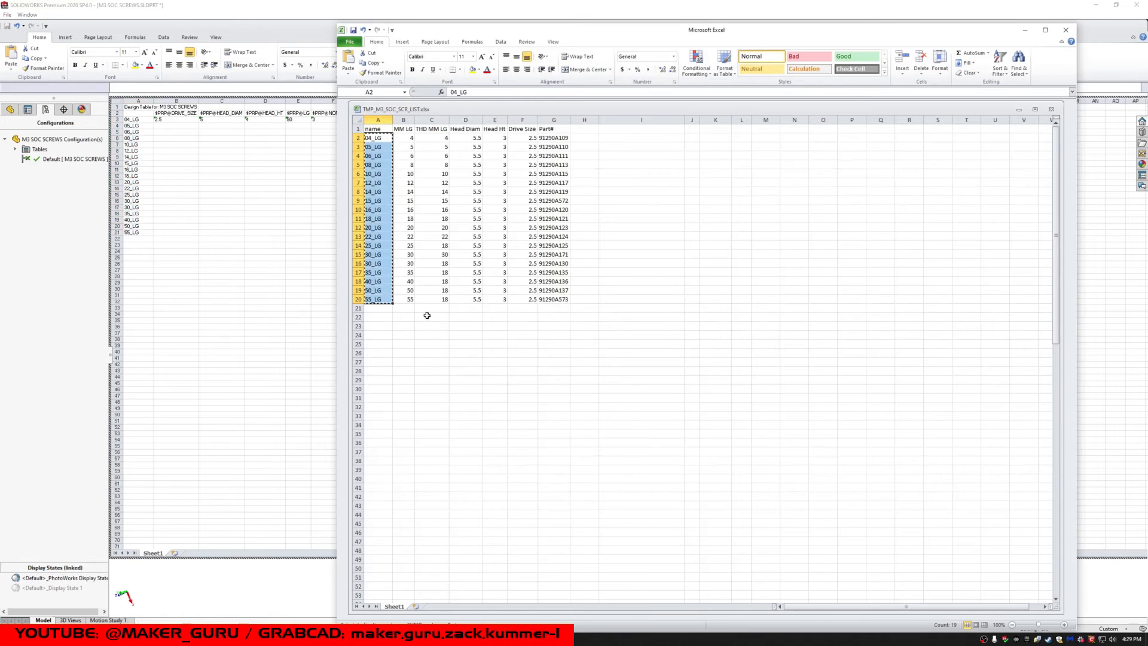
left_click_drag(514, 138, 524, 299)
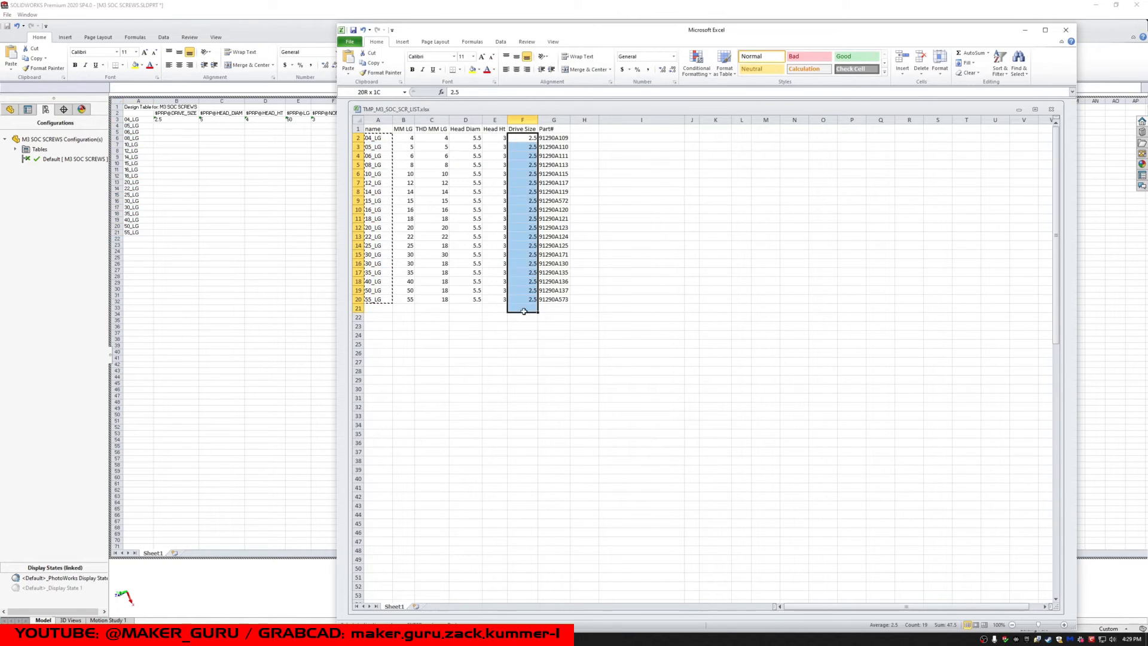
key("ctrl+c")
left_click(195, 145)
left_click(187, 120)
key("ctrl+v")
- Copy the workbook's Head Diam values into the design table's HEAD_DIAM column, starting at C3
key("alt+Tab")
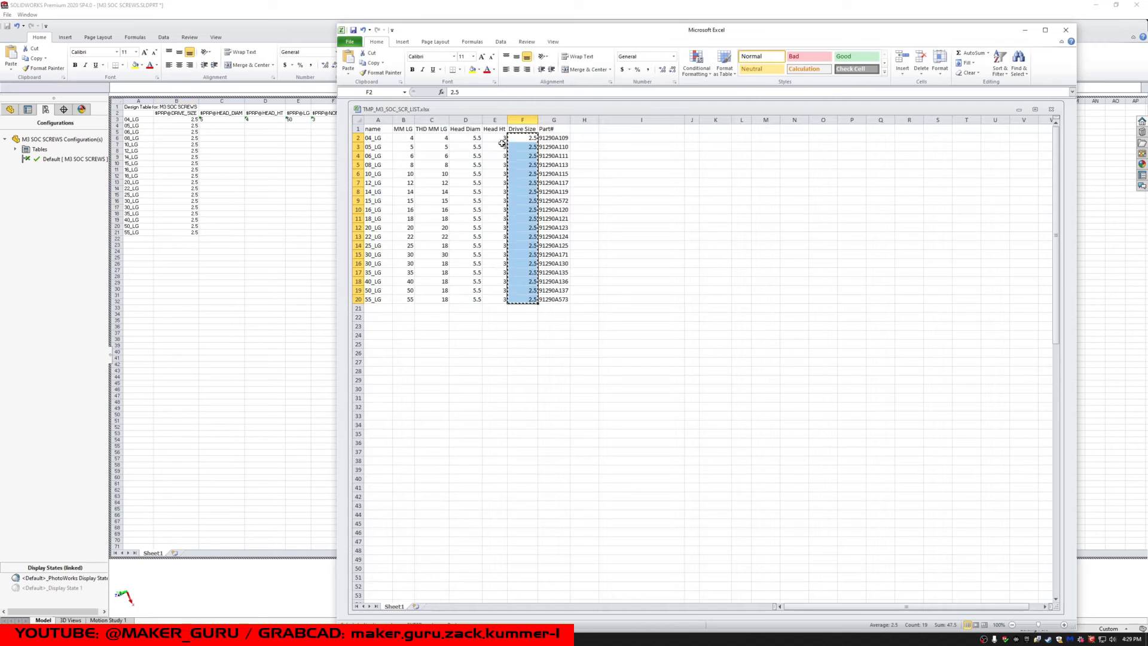
left_click_drag(475, 137, 464, 299)
key("ctrl+c")
left_click(221, 120)
key("ctrl+v")
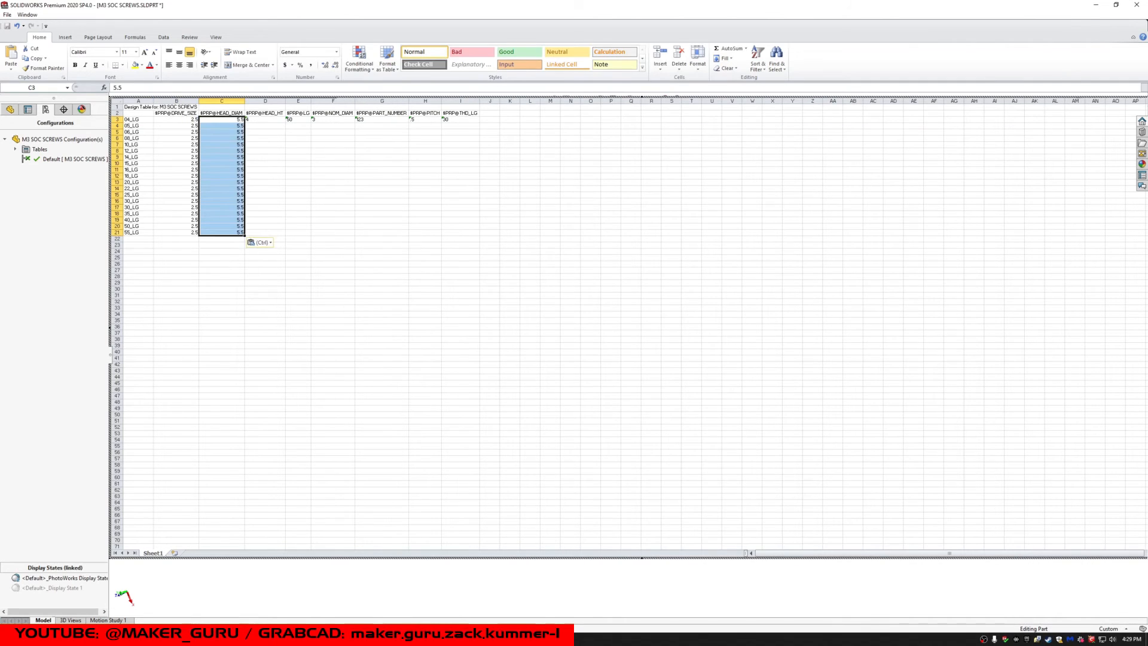
- Copy the workbook's Head Ht values into the design table's HEAD_HT column, starting at D3
key("alt+Tab")
left_click(497, 138)
left_click_drag(499, 138, 503, 299)
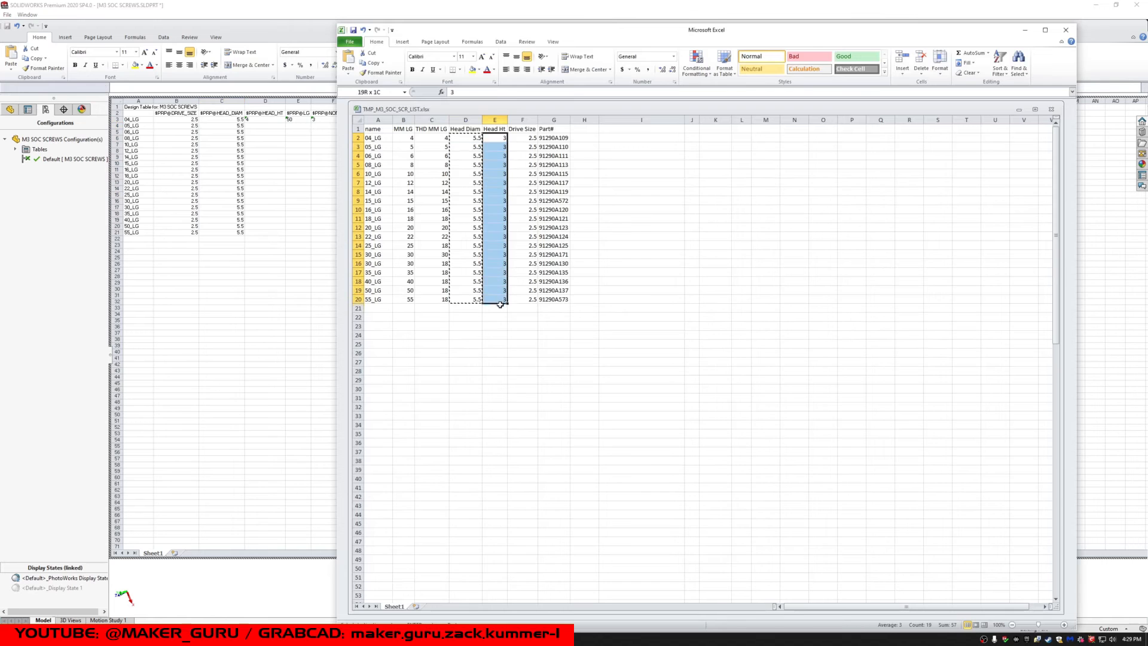
key("ctrl+c")
key("alt+Tab")
left_click(263, 120)
key("ctrl+v")
- Copy the workbook's MM LG values into the design table's LG column, starting at E3
key("alt+Tab")
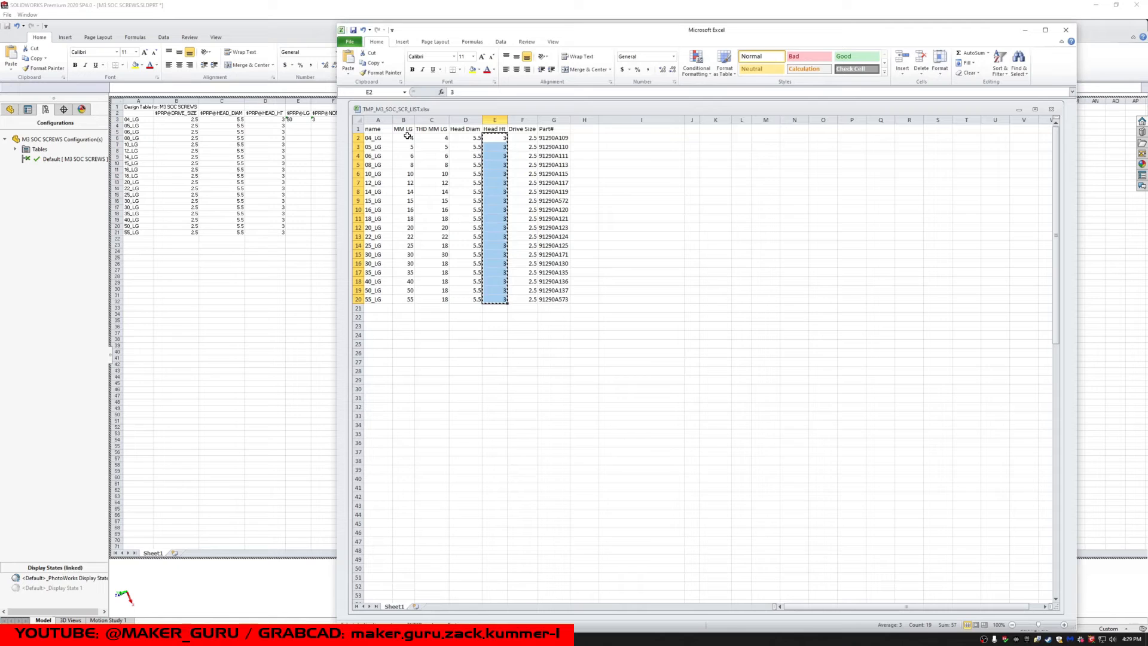
left_click_drag(407, 136, 407, 300)
key("ctrl+c")
key("alt+Tab")
left_click(298, 119)
key("ctrl+v")
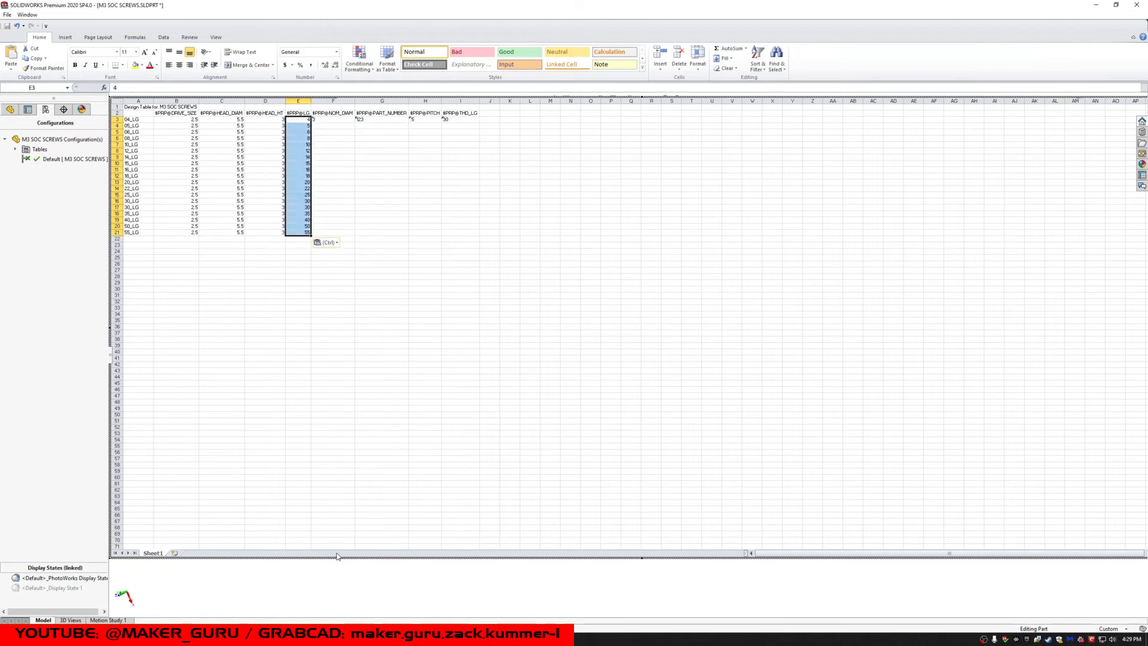
- Fill the design table's NOM_DIAM column with 3 for every screw configuration, F3 through F21
key("alt+Tab")
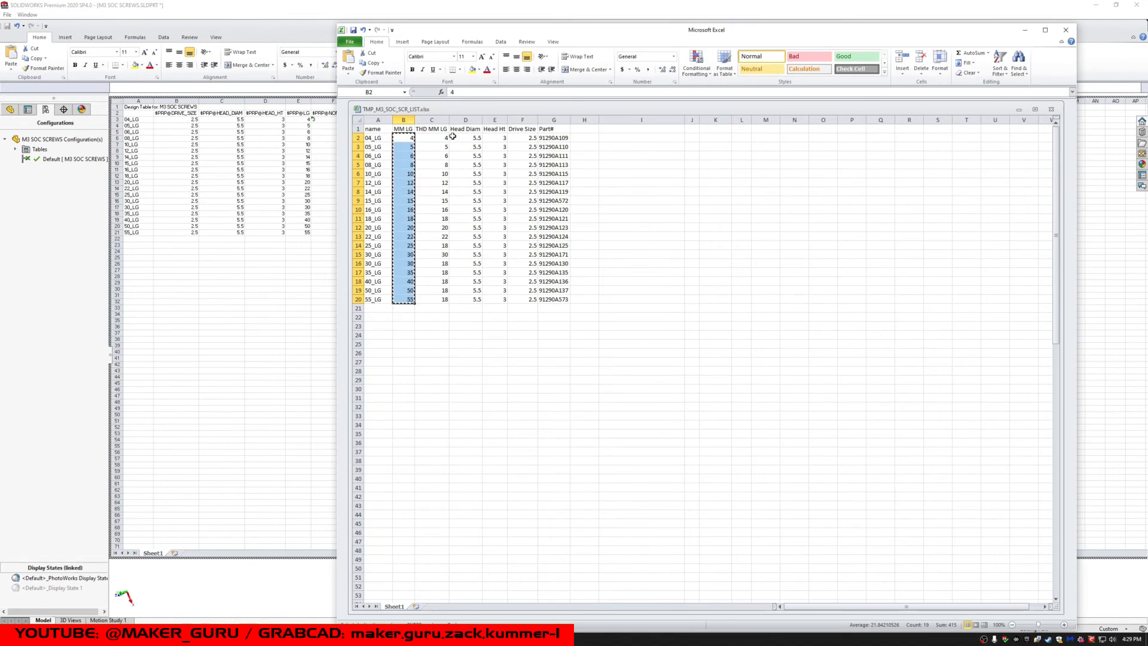
left_click(274, 151)
left_click(344, 119)
key("ctrl+c")
left_click(326, 231, "shift")
key("ctrl+v")
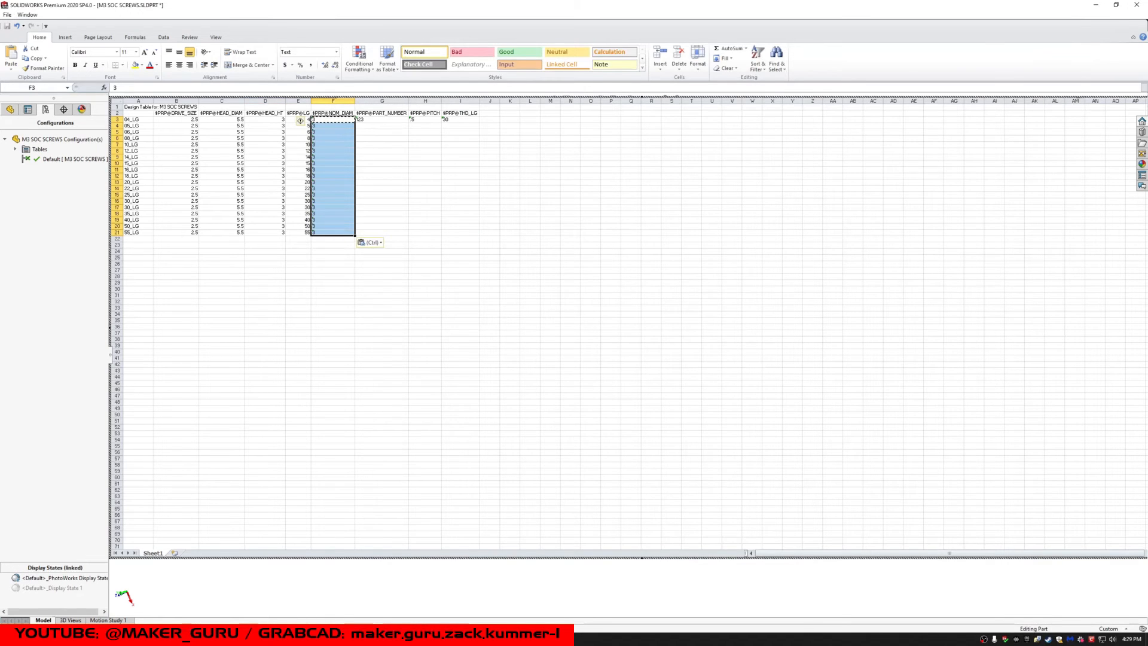
- Copy the workbook's Part# values into the design table's PART_NUMBER column, starting at G3
key("alt+Tab")
left_click_drag(554, 138, 562, 298)
key("ctrl+c")
key("alt+Tab")
left_click(382, 119)
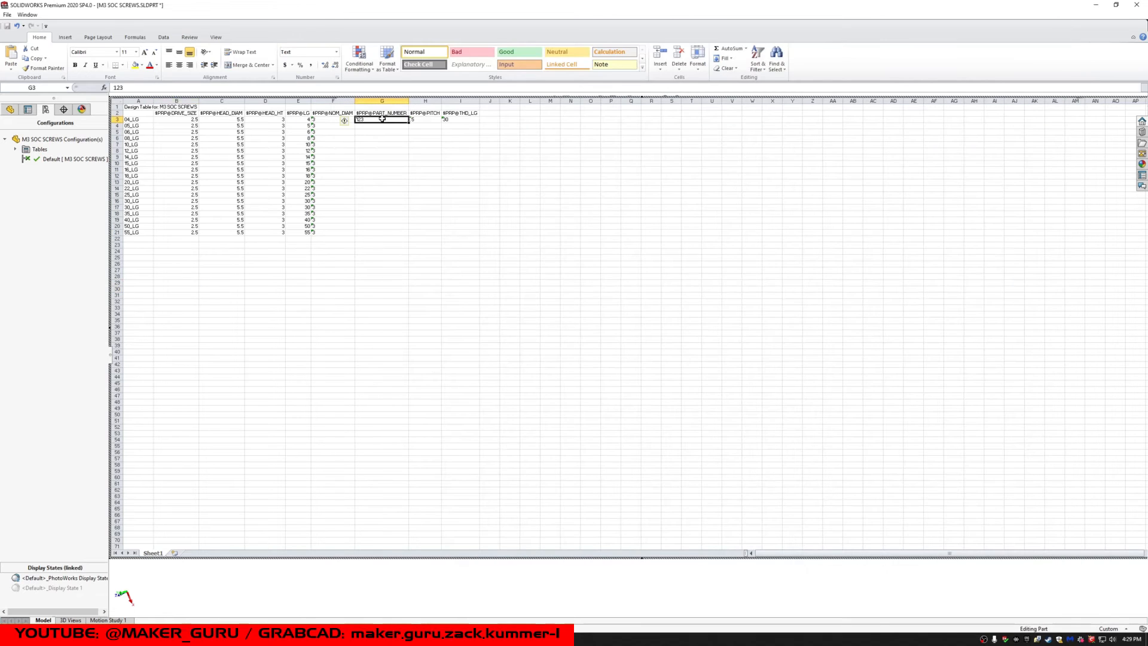
key("ctrl+v")
- Fill the design table's PITCH column with .5 for every screw configuration, H3 through H21
left_click(428, 119)
key("ctrl+c")
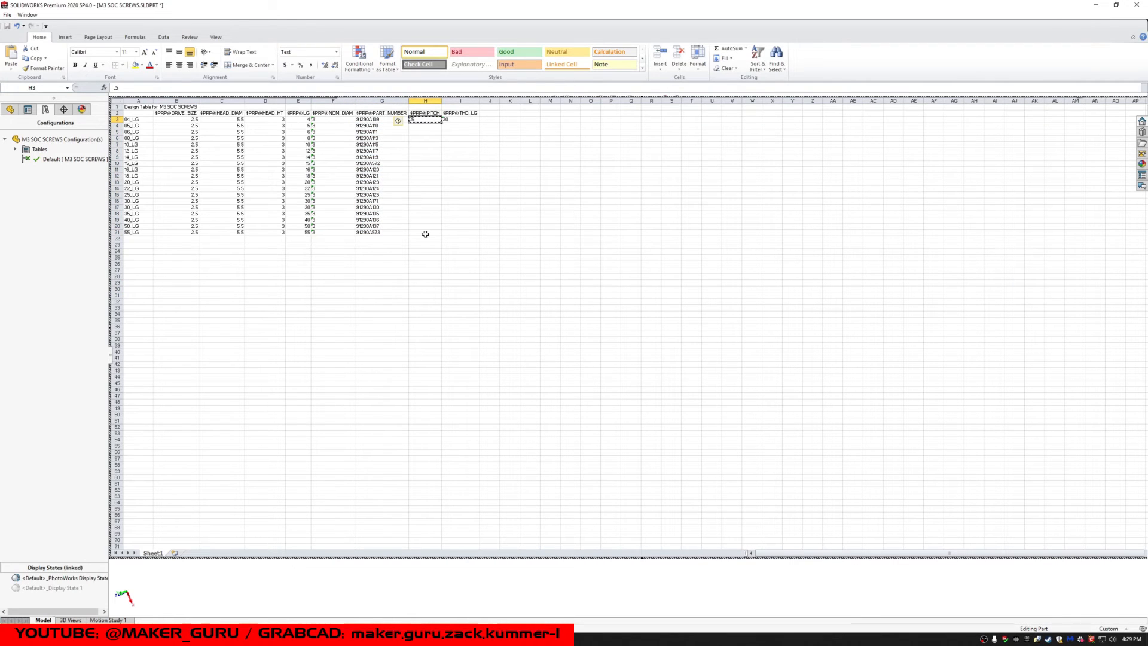
left_click(426, 234, "shift")
key("ctrl+v")
- Copy the workbook's THD MM LG values into the design table's THD_LG column, starting at I3
key("alt+Tab")
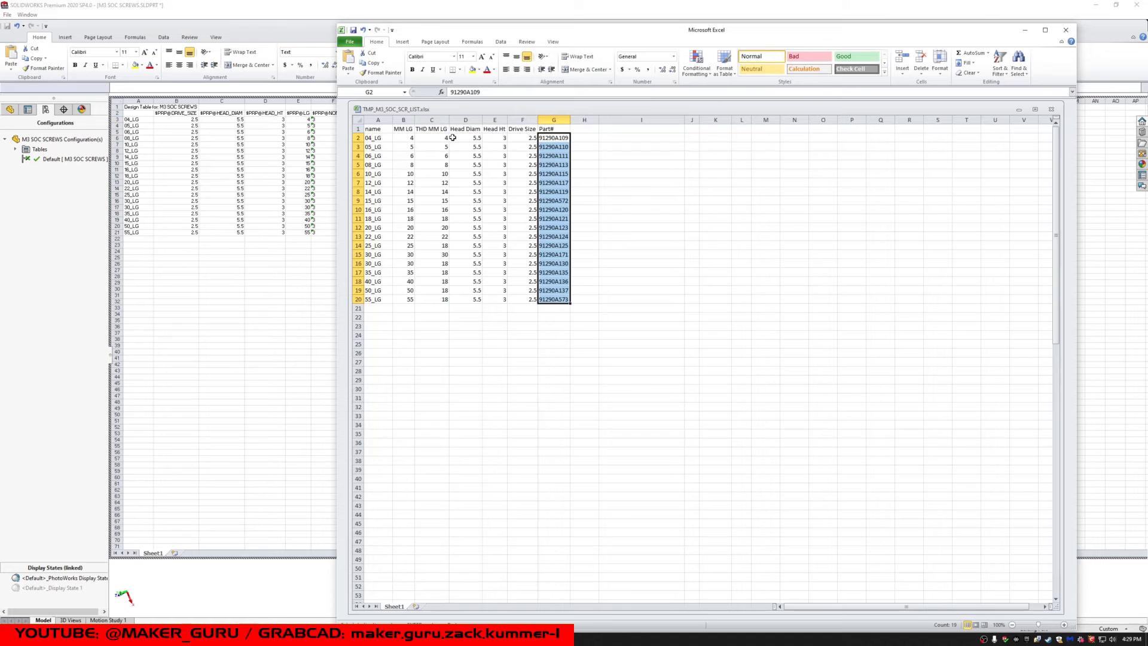
left_click(435, 138)
left_click_drag(433, 161, 440, 298)
key("ctrl+c")
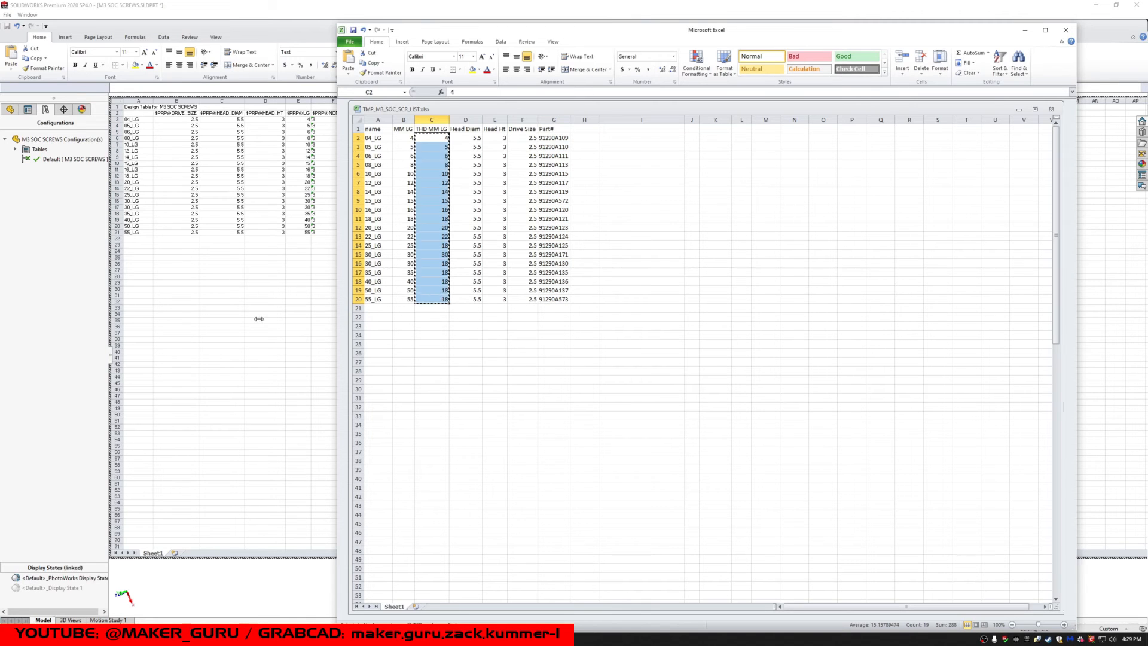
left_click(258, 319)
left_click(449, 119)
key("ctrl+v")
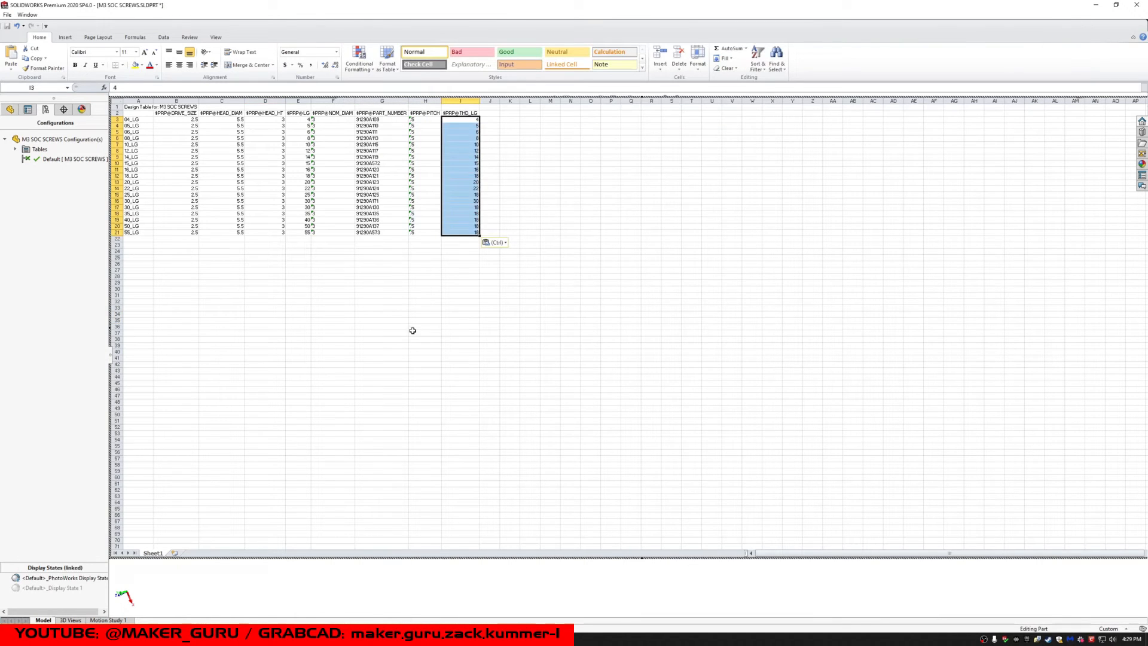
- Close the design table to generate the screw configurations, and activate the 04_LG configuration
left_click(371, 312)
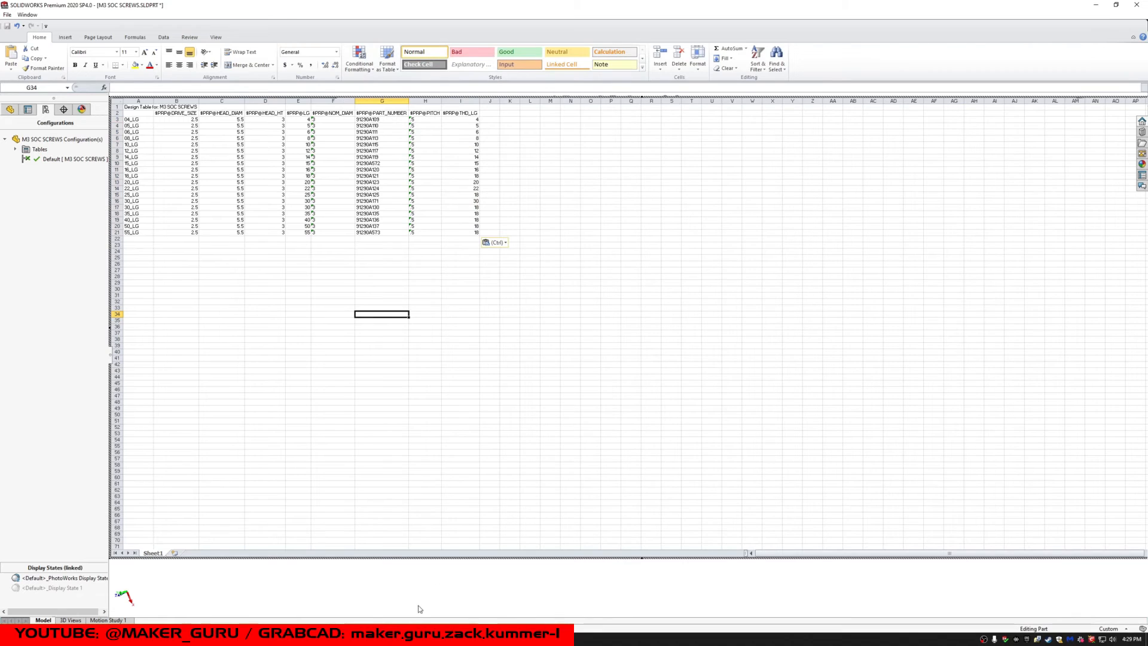
left_click(421, 586)
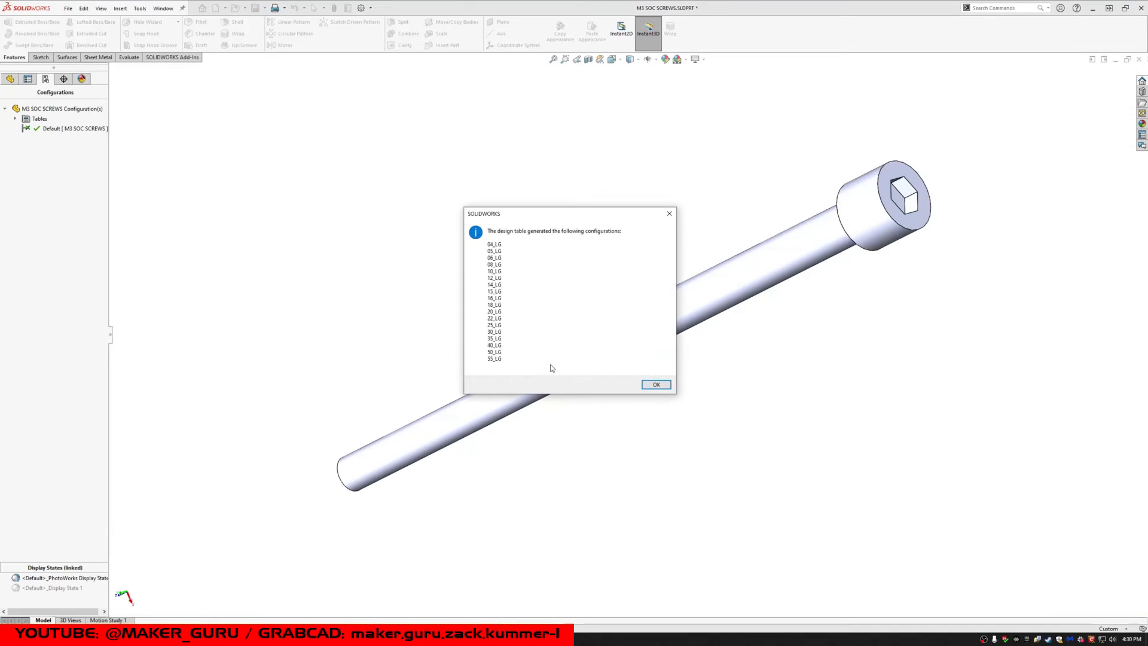
left_click(656, 384)
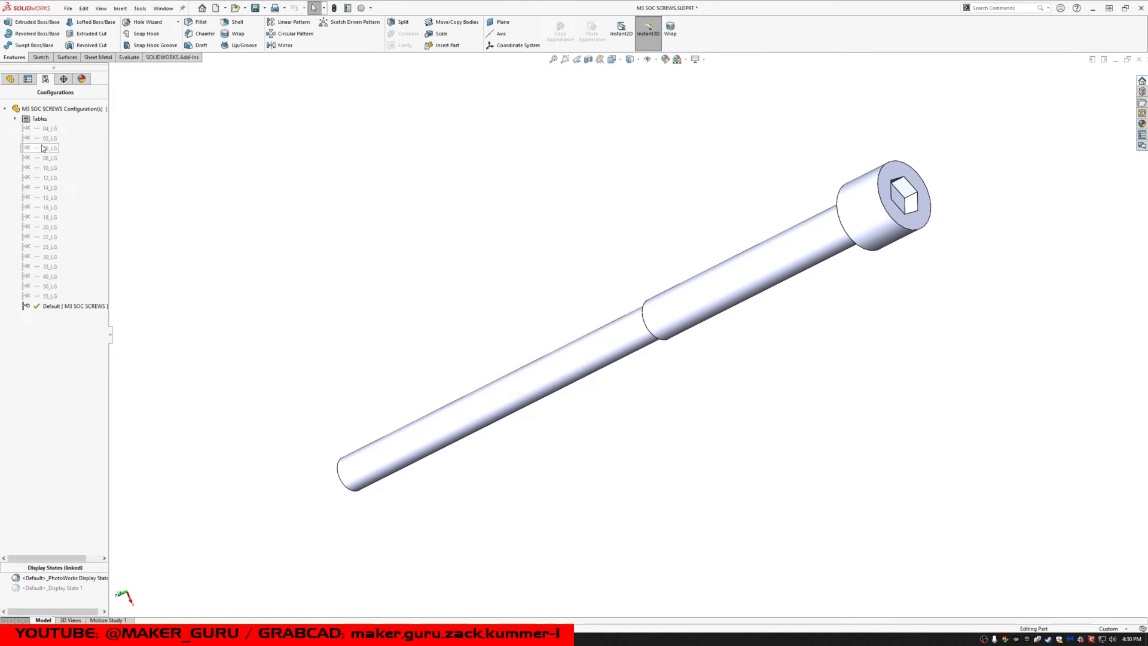
double_click(42, 128)
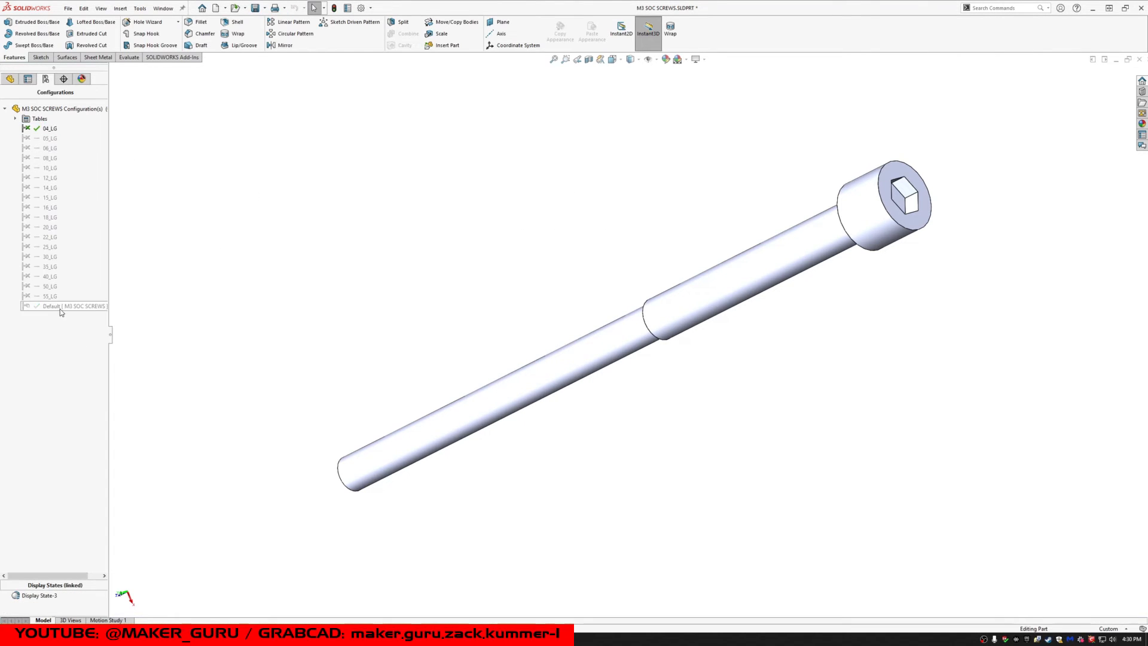
- Delete the Default configuration from the part and rebuild the model in the 04_LG configuration
left_click(60, 310)
key("Delete")
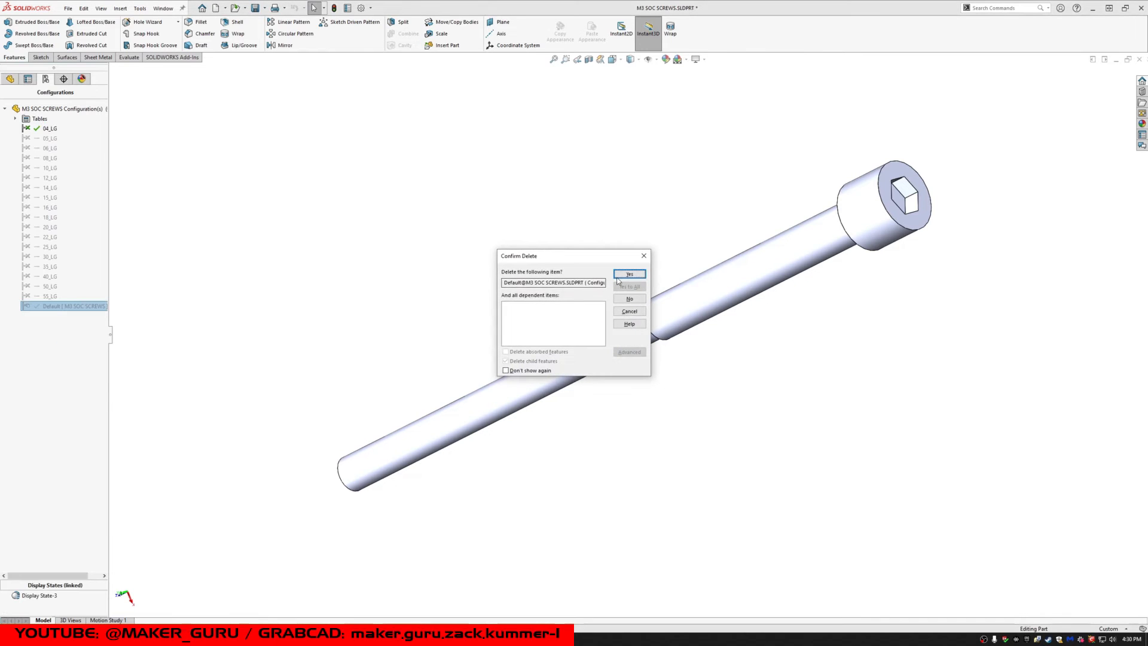
left_click(640, 275)
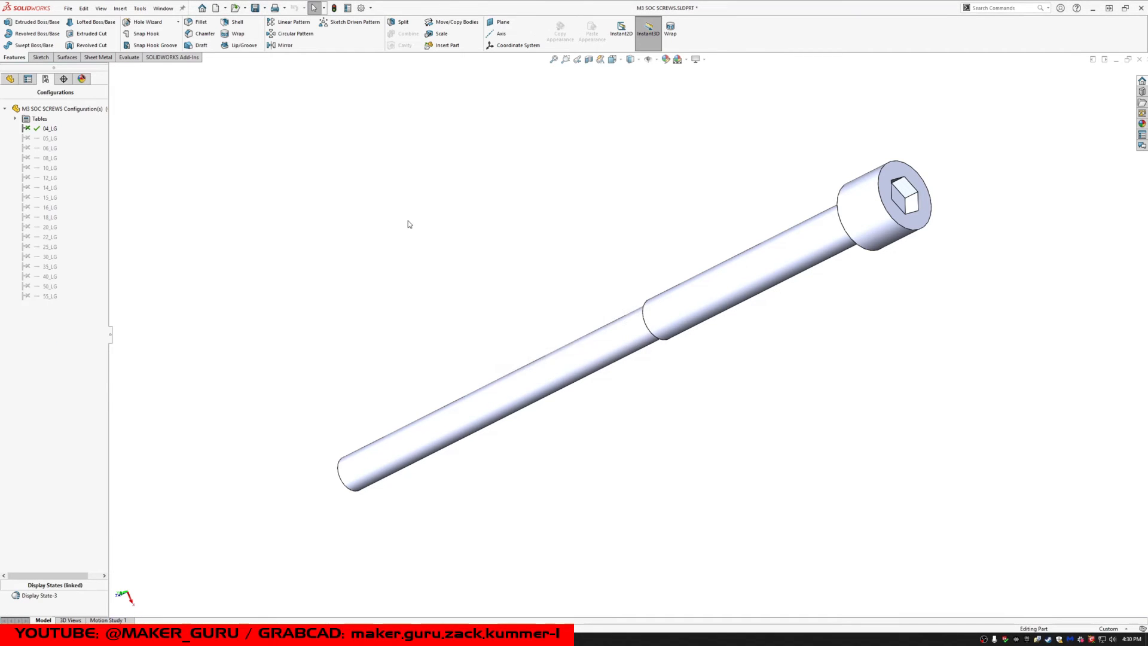
key("ctrl+b")
- Activate the 25_LG and 55_LG configurations in turn to check the screw's geometry at each length
middle_click_drag(811, 248, 812, 306)
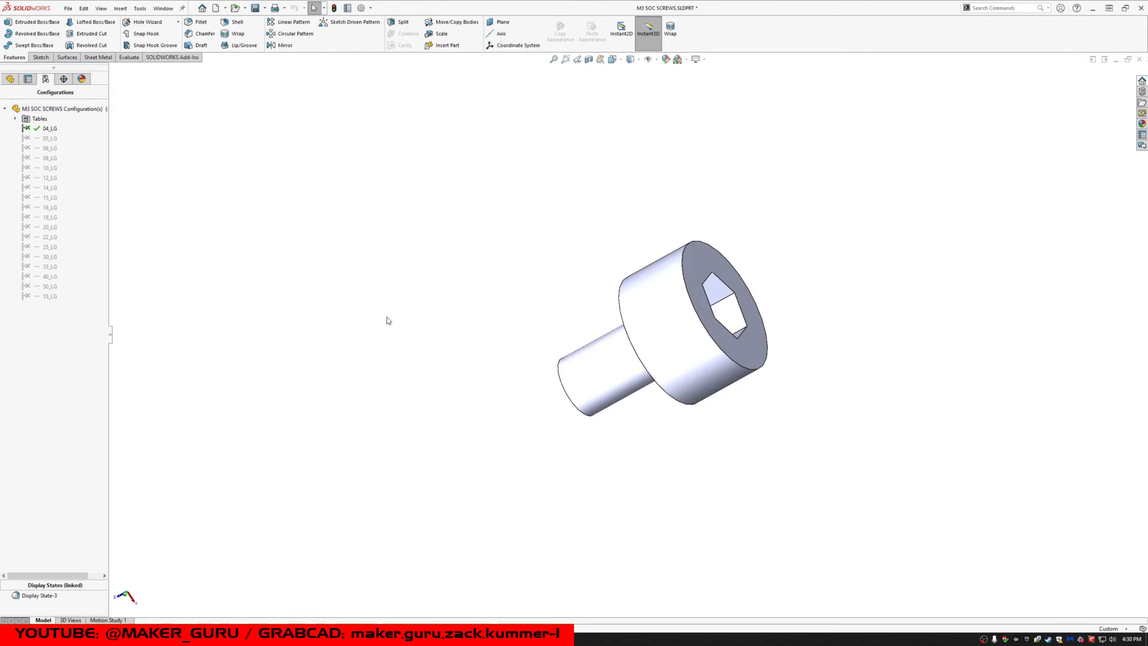
double_click(48, 247)
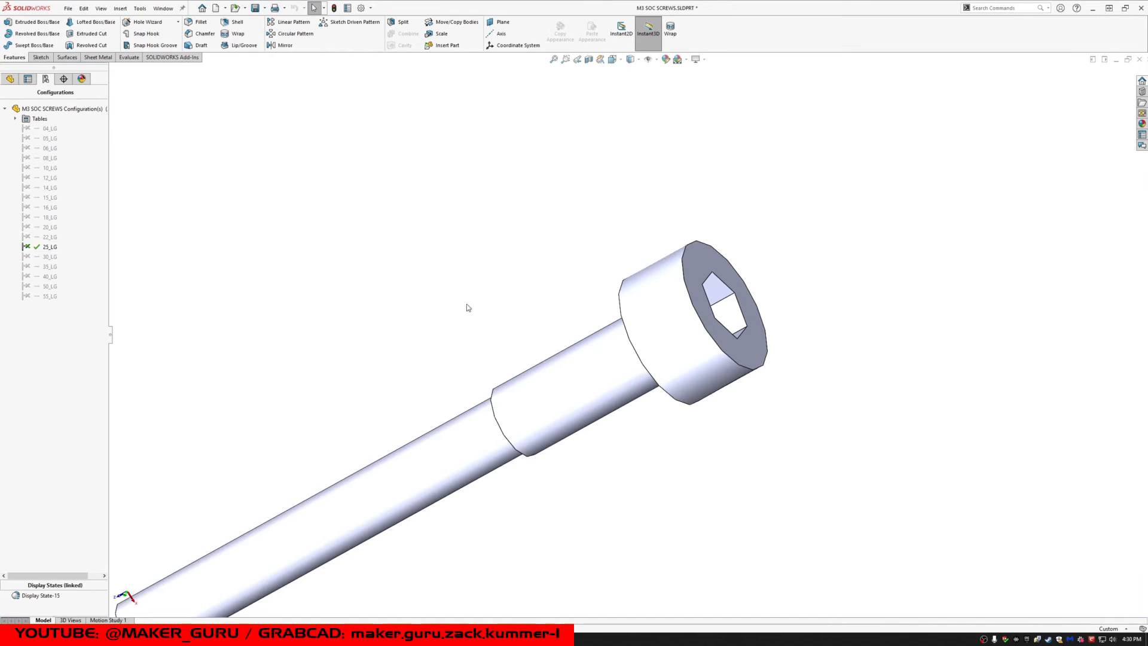
double_click(48, 296)
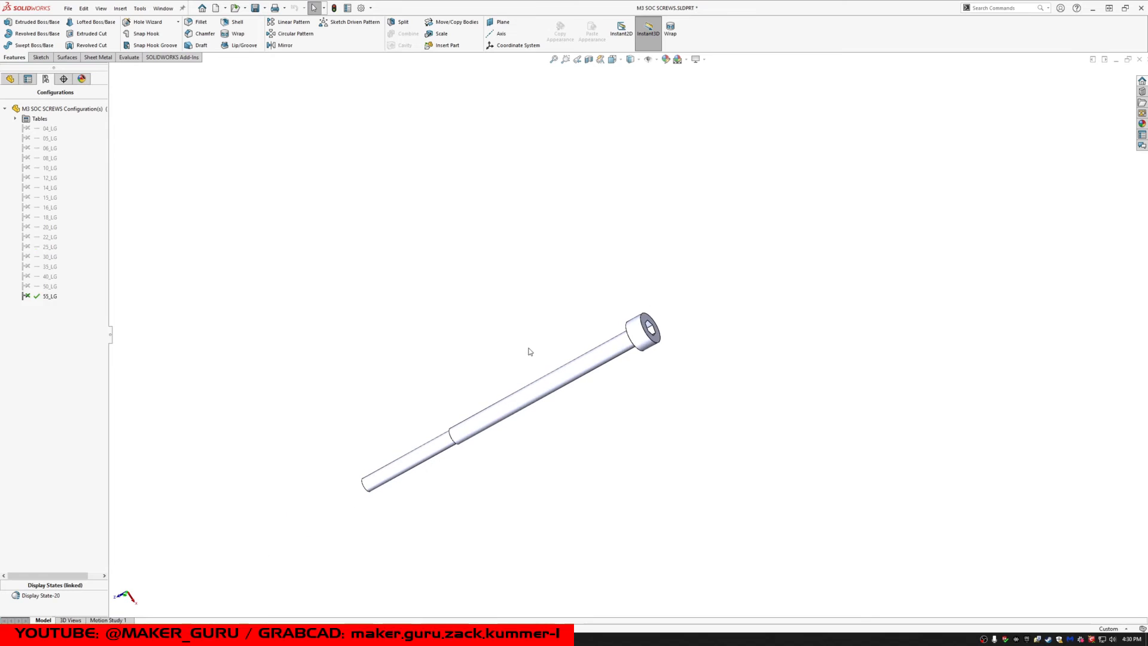
left_click(10, 78)
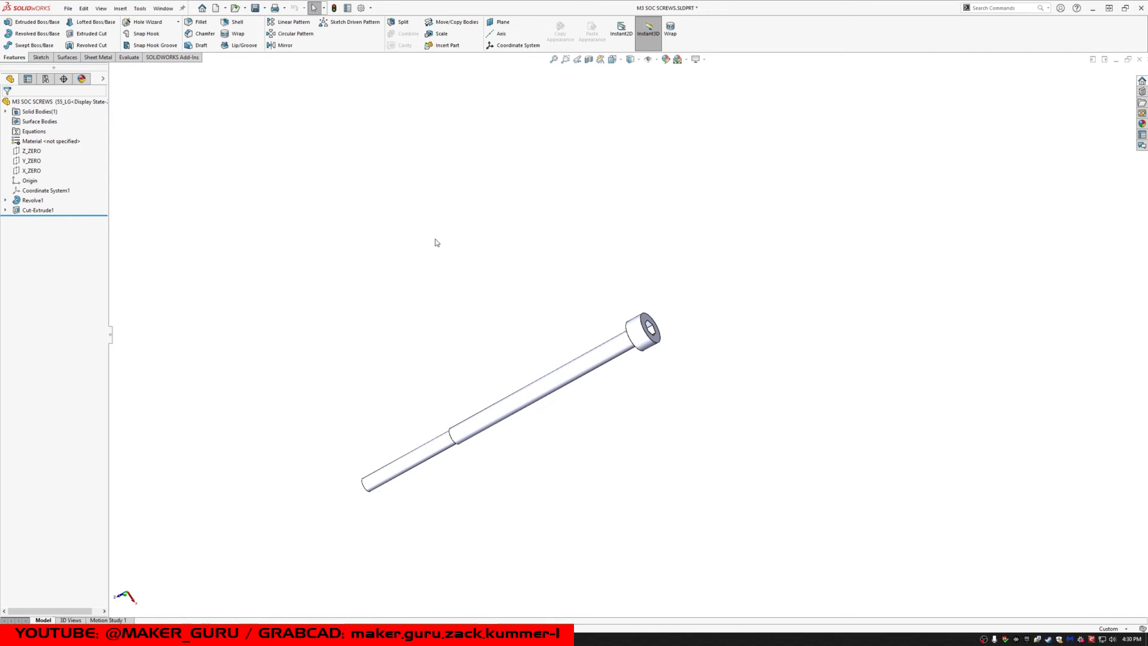
left_click(45, 78)
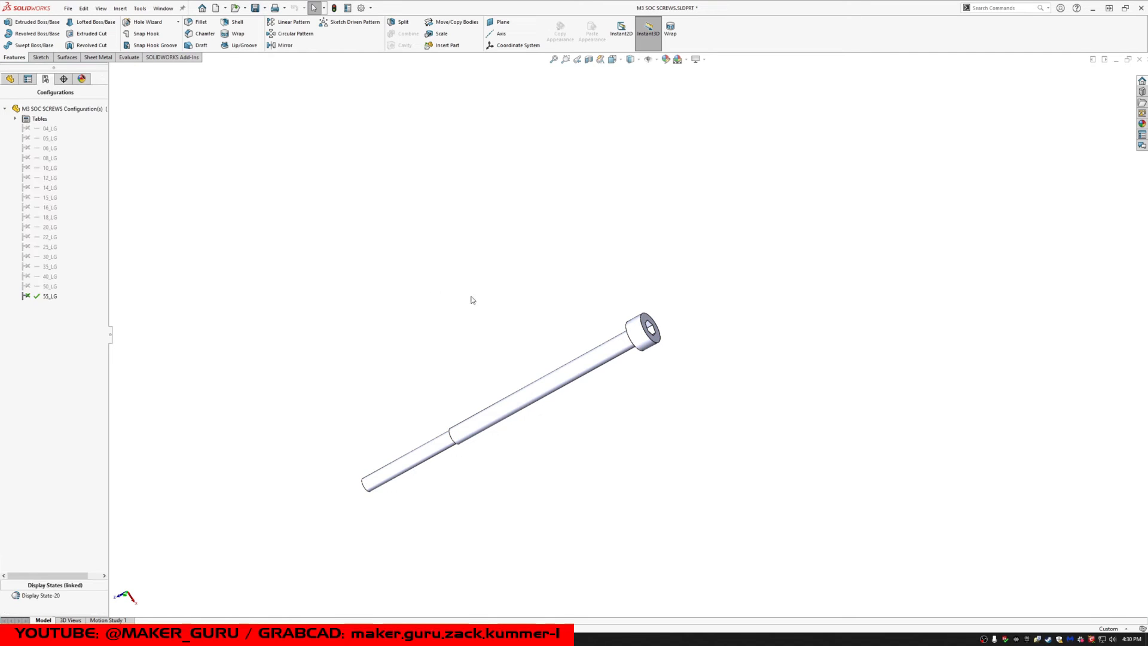
scroll(596, 373, "down", 1)
left_click(47, 128)
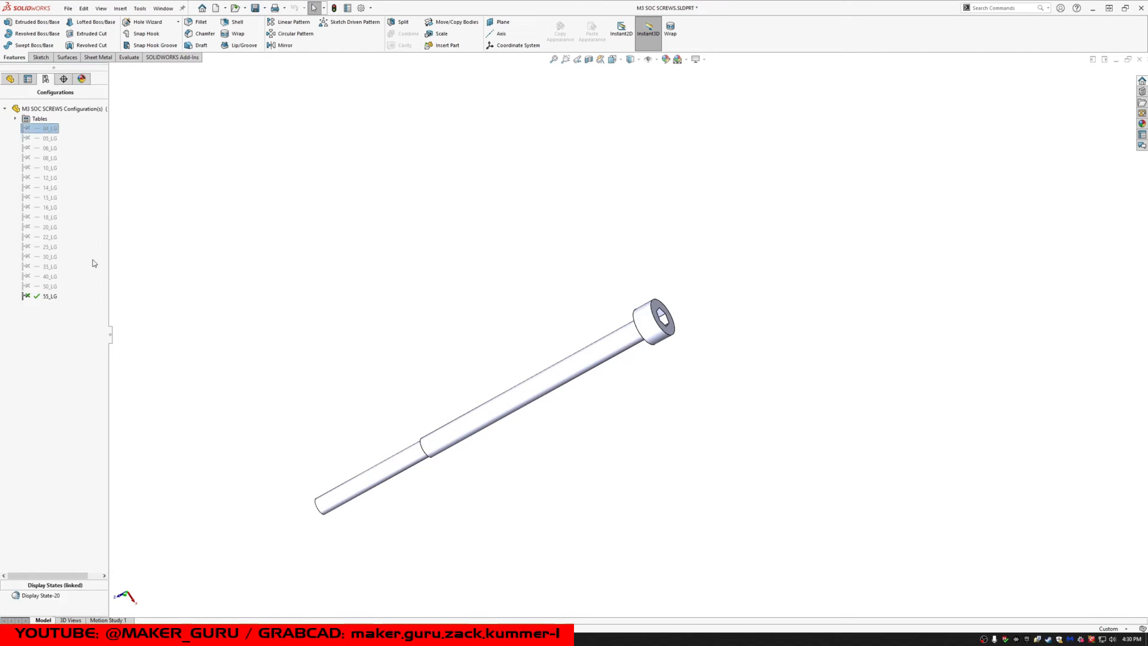
left_click(48, 256)
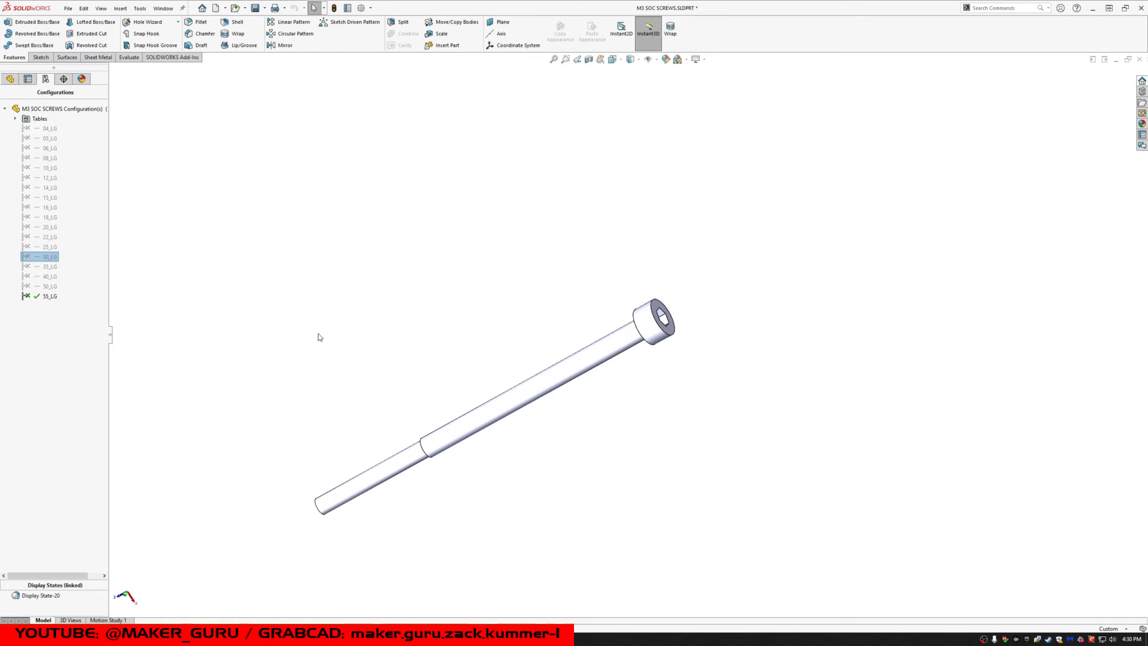
middle_click_drag(564, 315, 402, 456)
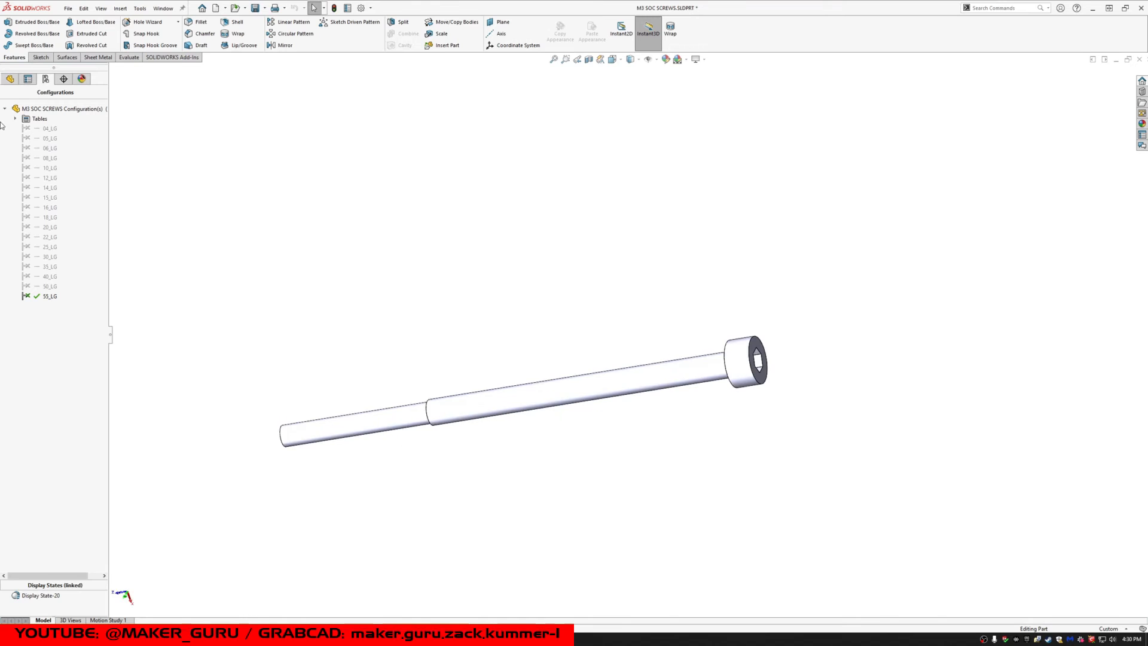
left_click(10, 80)
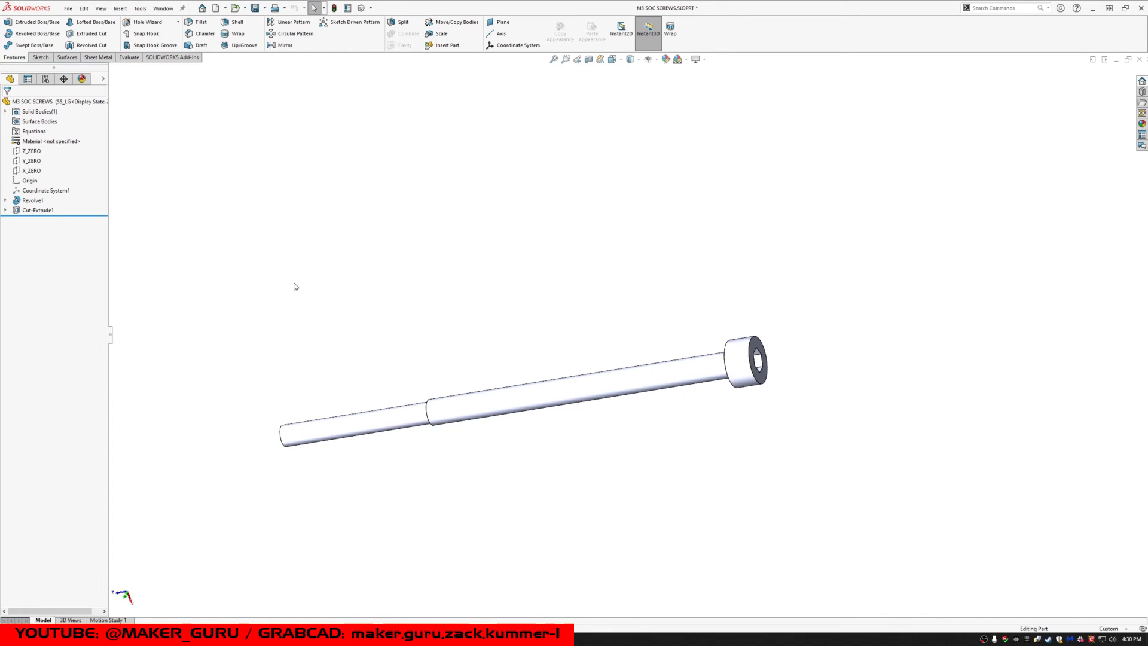
scroll(815, 379, "up", 1)
scroll(693, 345, "down", 1)
middle_click_drag(693, 345, 688, 374)
scroll(724, 401, "down", 1)
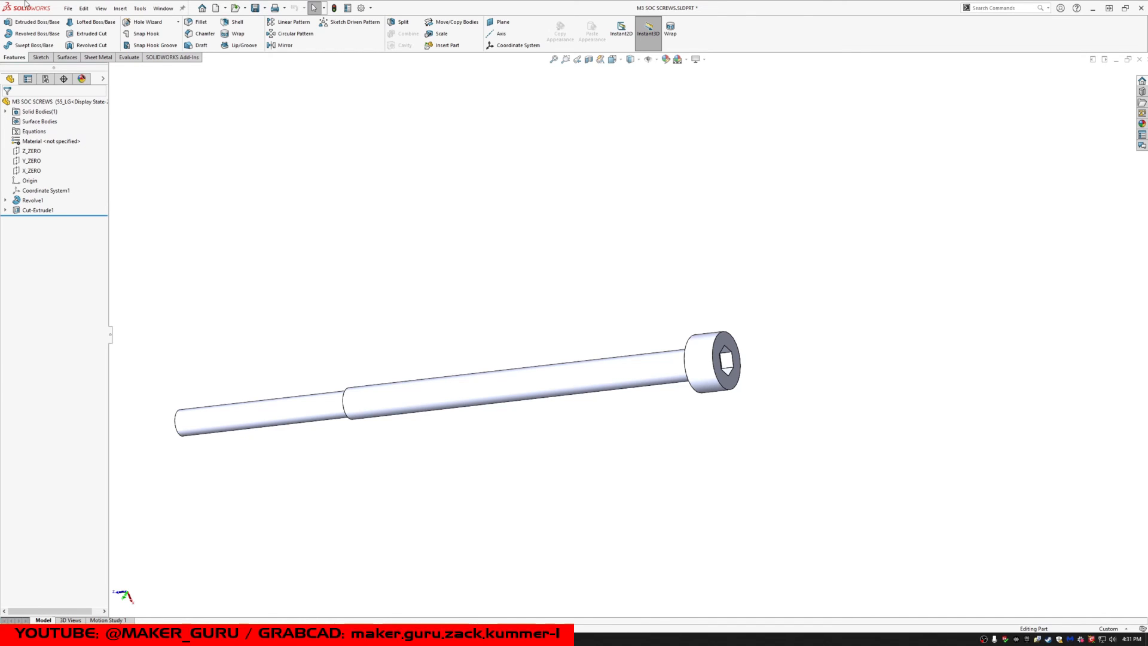
- Save the part, activate the 10_LG configuration and inspect its head and shank
left_click(45, 78)
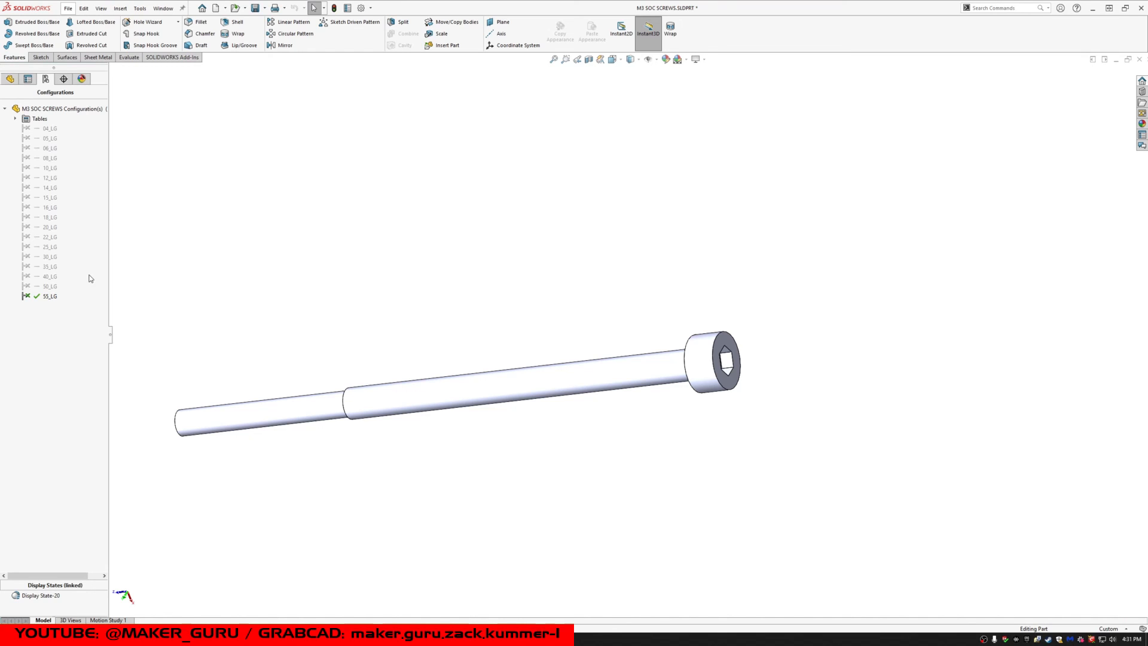
scroll(544, 310, "up", 1)
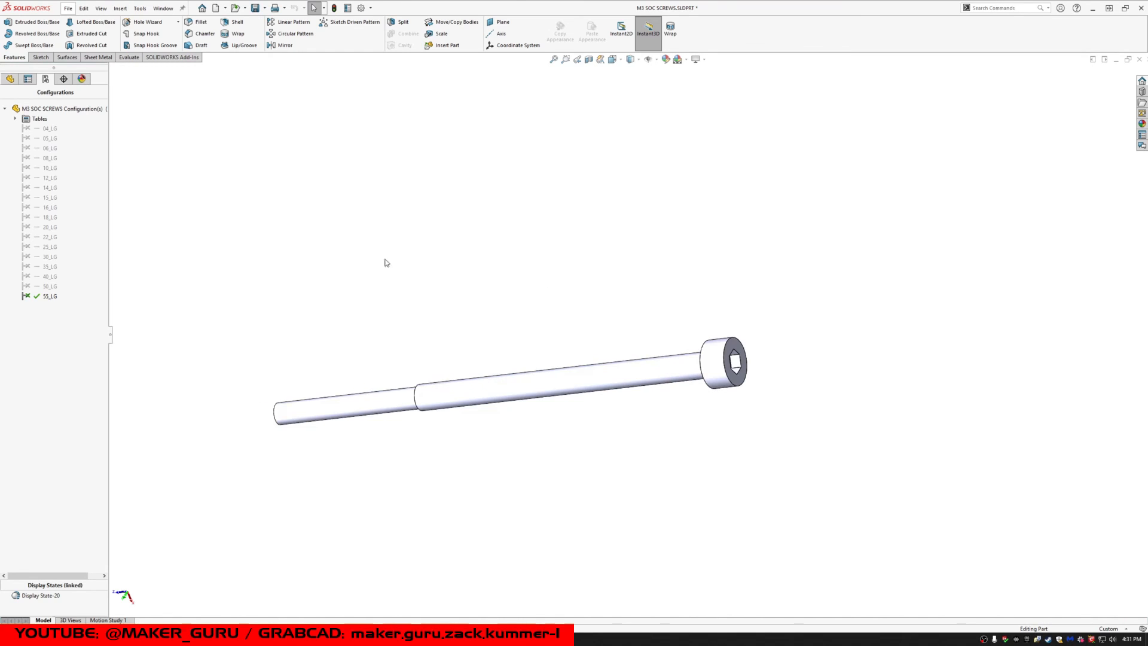
left_click(255, 8)
middle_click_drag(495, 297, 482, 308)
double_click(42, 170)
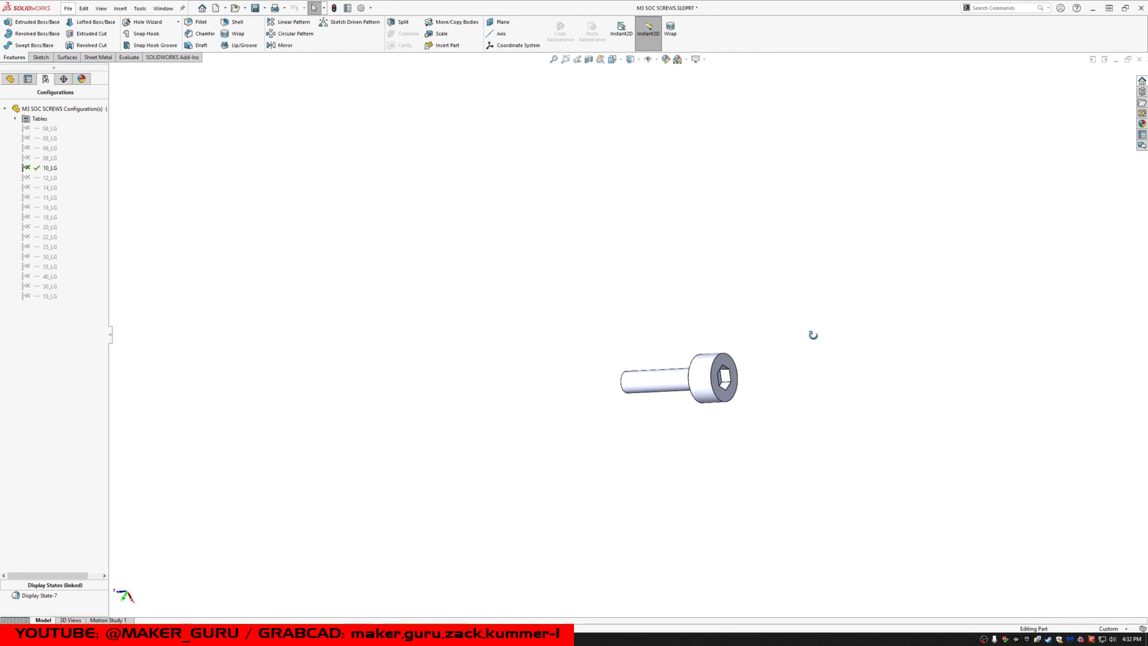
middle_click_drag(813, 335, 909, 316)
middle_click_drag(602, 135, 530, 351)
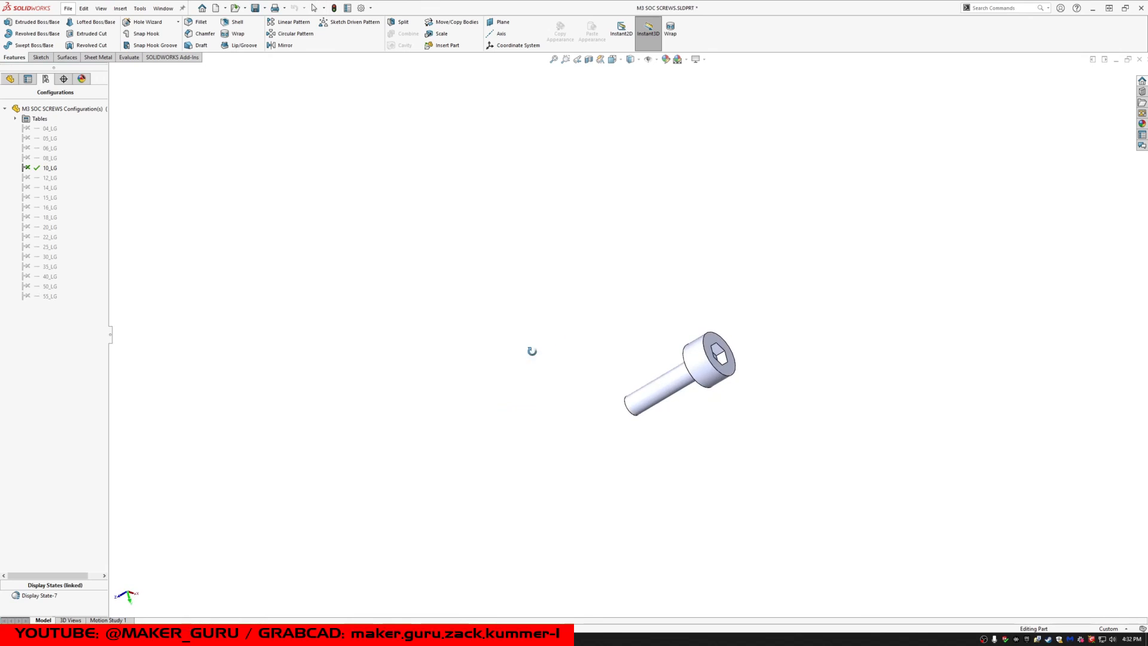
middle_click_drag(771, 341, 781, 418)
scroll(676, 356, "down", 2)
scroll(824, 425, "down", 2)
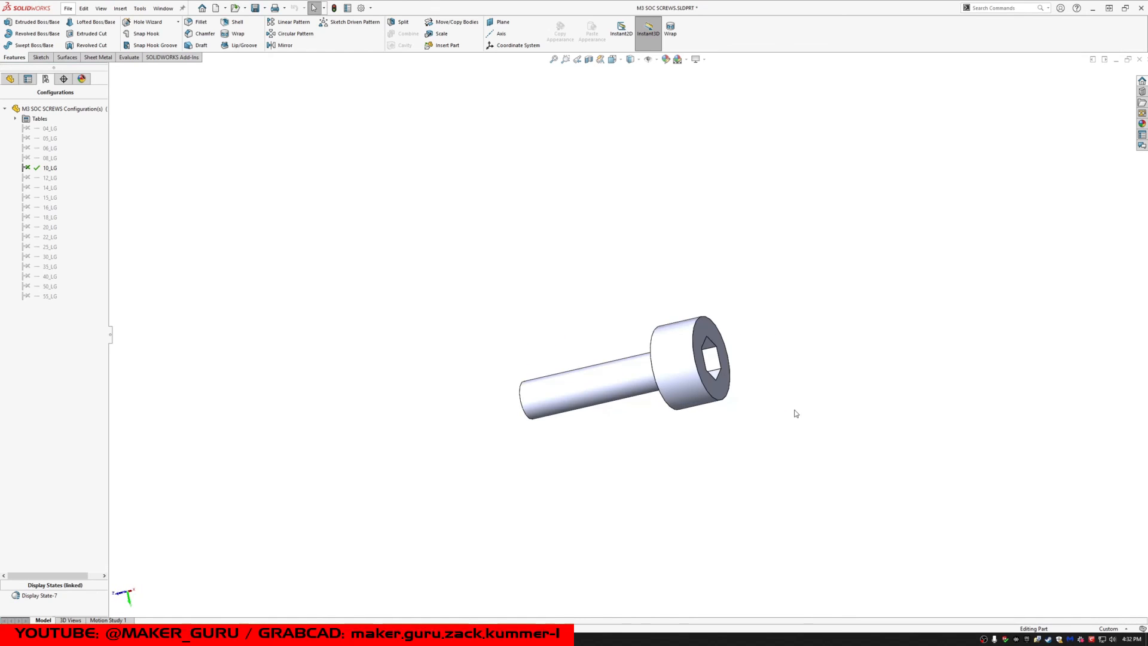